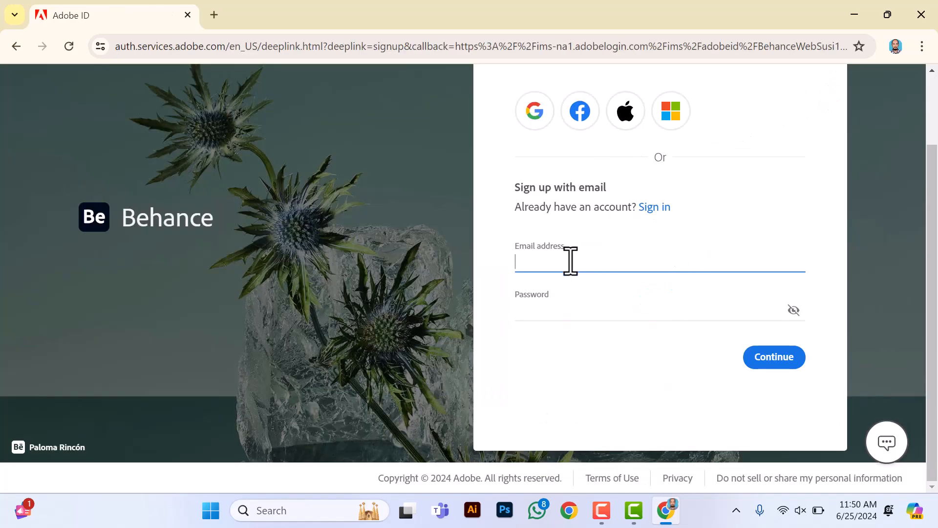
# Enter the account's e-mail address in the Behance sign-up form
pyautogui.click(543, 306)
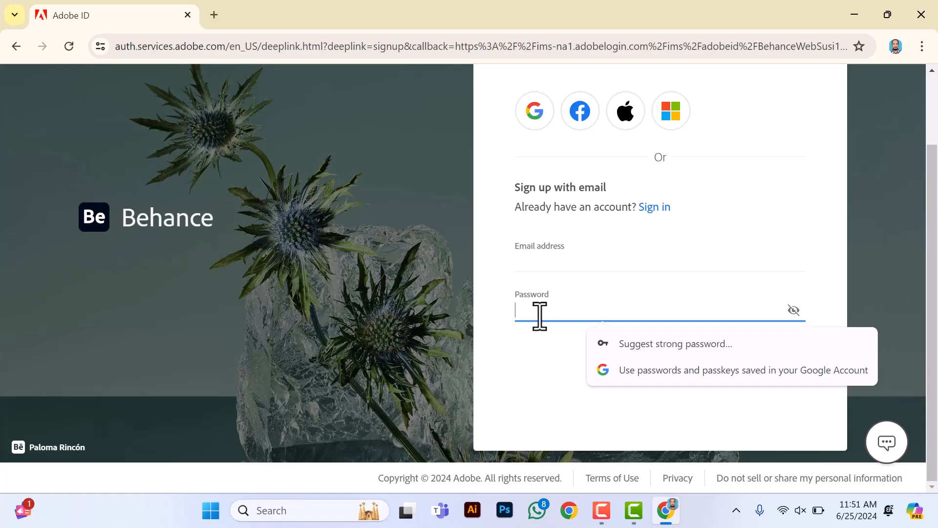
pyautogui.click(538, 270)
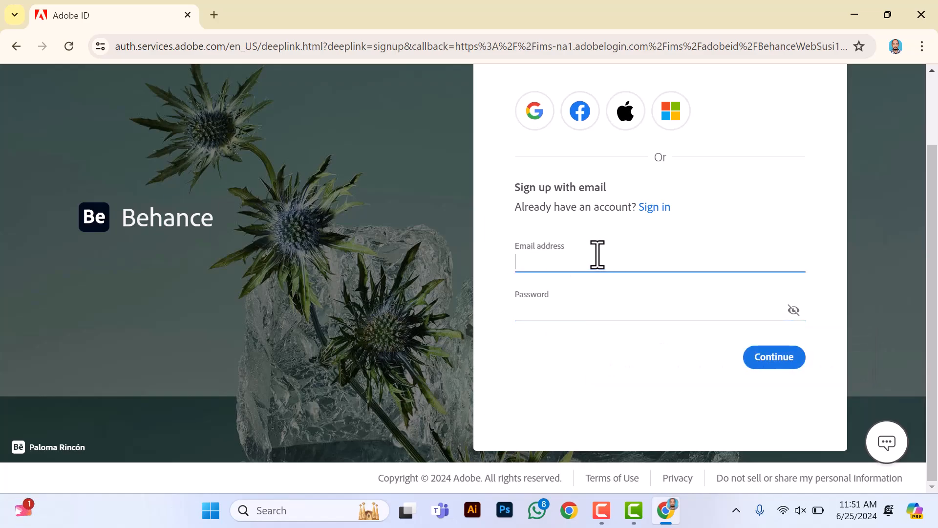
pyautogui.hotkey('ctrl', 'v')
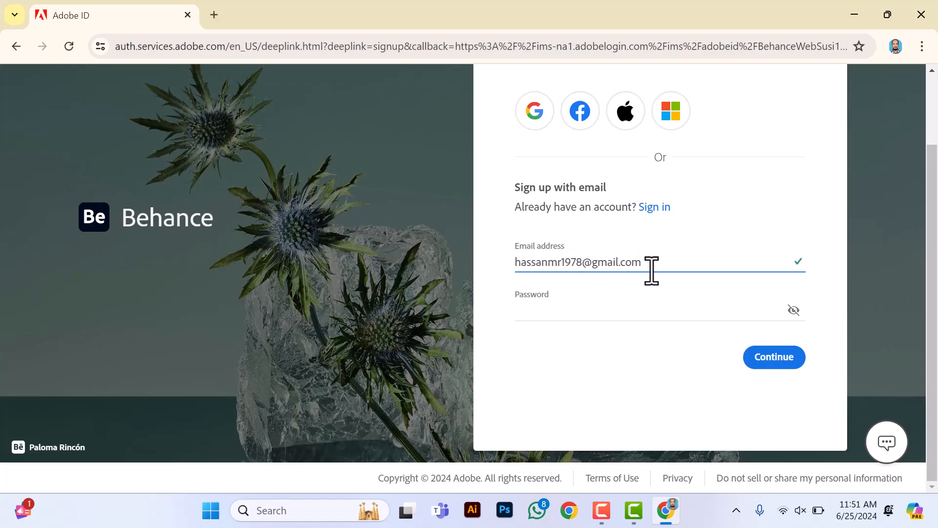
# Enter an account password that meets all listed requirements and continue to the second sign-up page
pyautogui.click(595, 306)
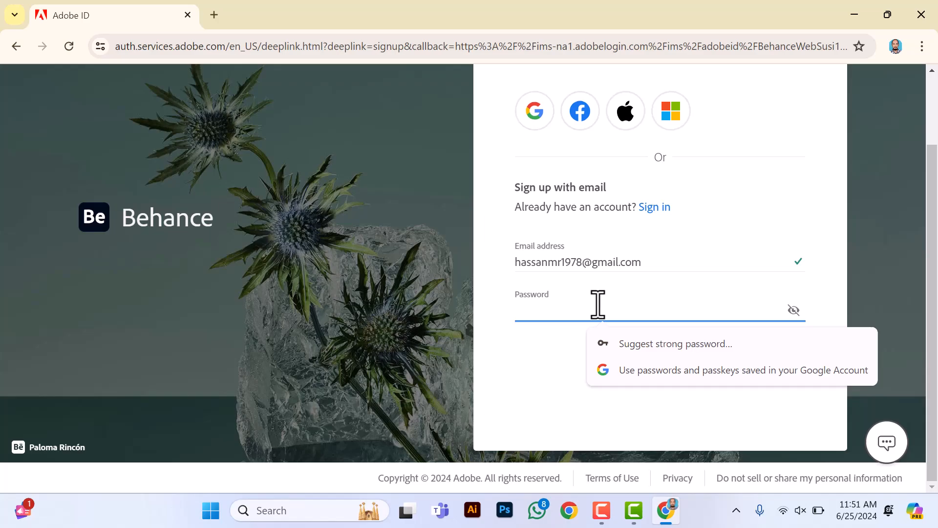
pyautogui.write('h')
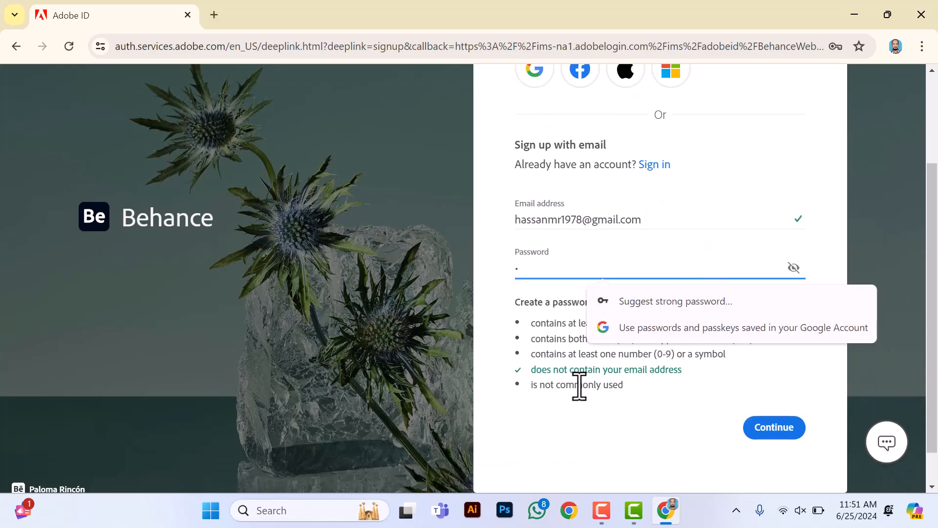
pyautogui.click(580, 418)
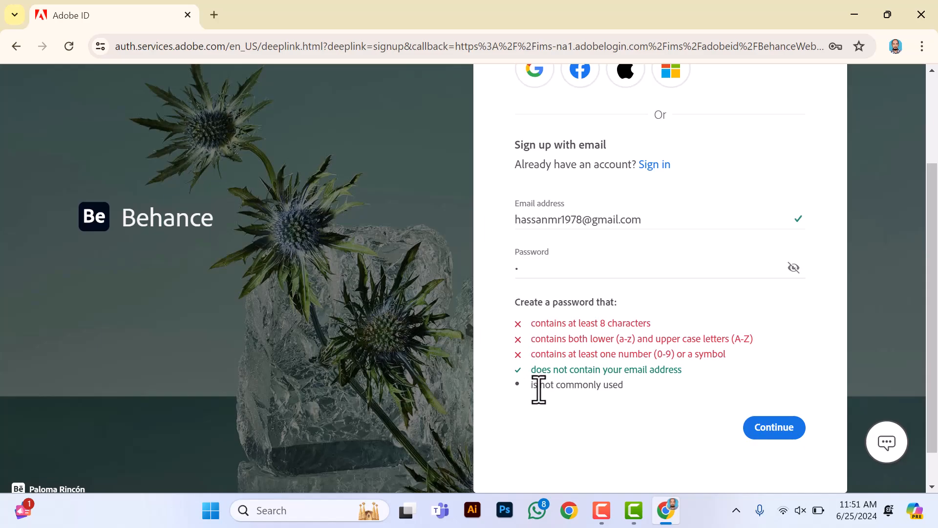
pyautogui.click(539, 271)
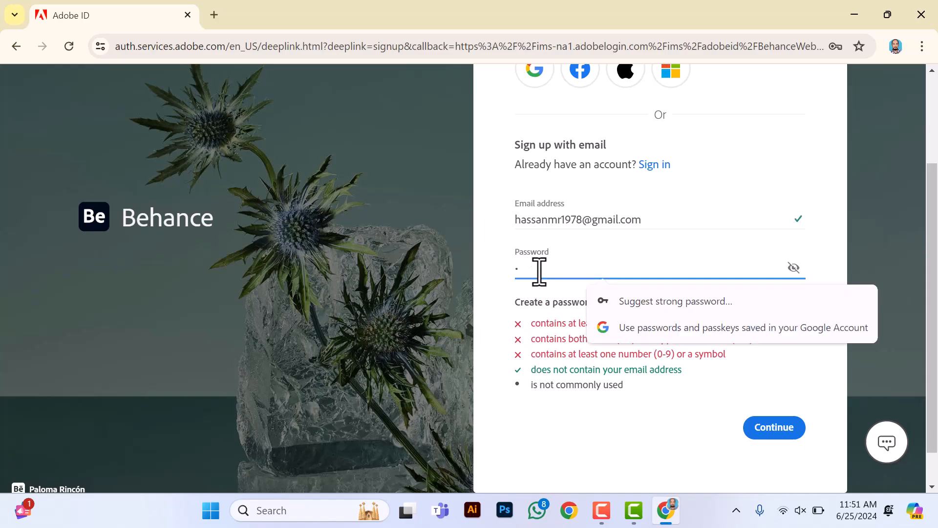
pyautogui.write('••••••••••••')
pyautogui.click(523, 326)
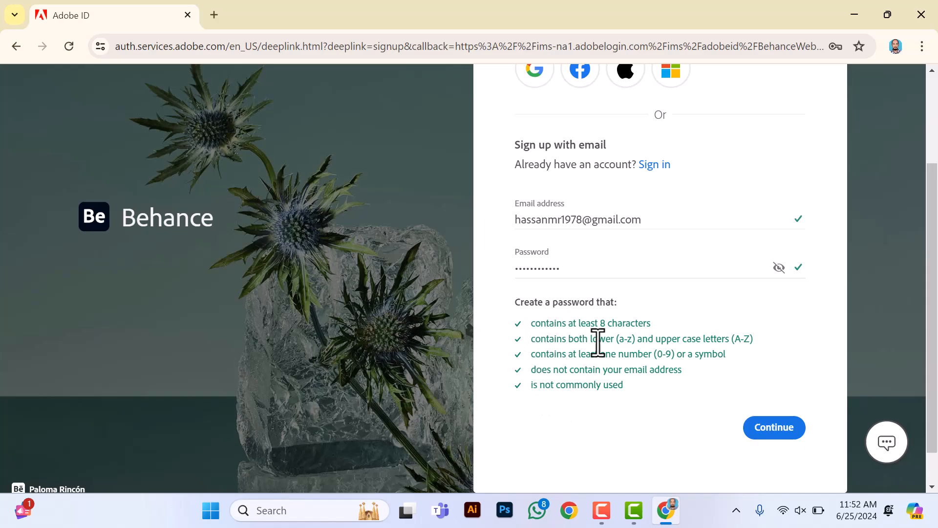
pyautogui.click(775, 428)
# Fill in the account holder's first name and last name
pyautogui.click(574, 211)
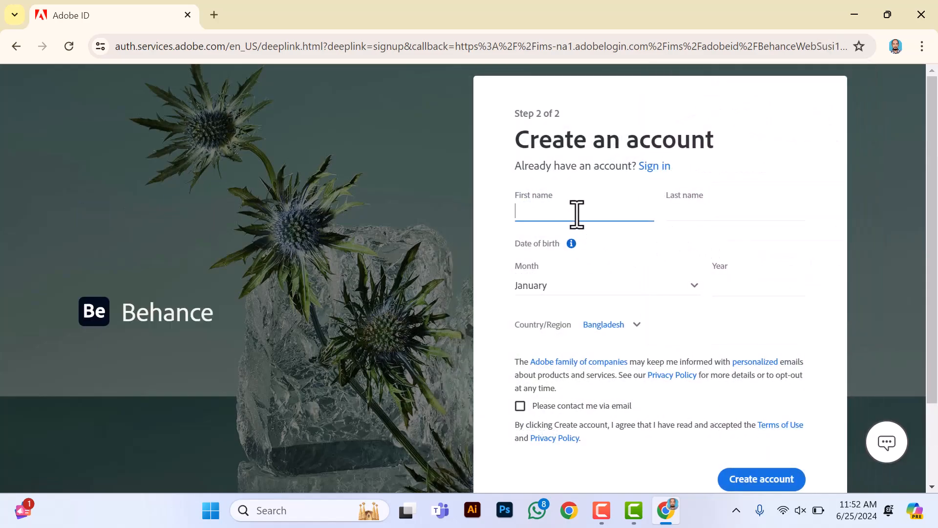
pyautogui.write('Mr')
pyautogui.click(716, 216)
pyautogui.write('Hassan')
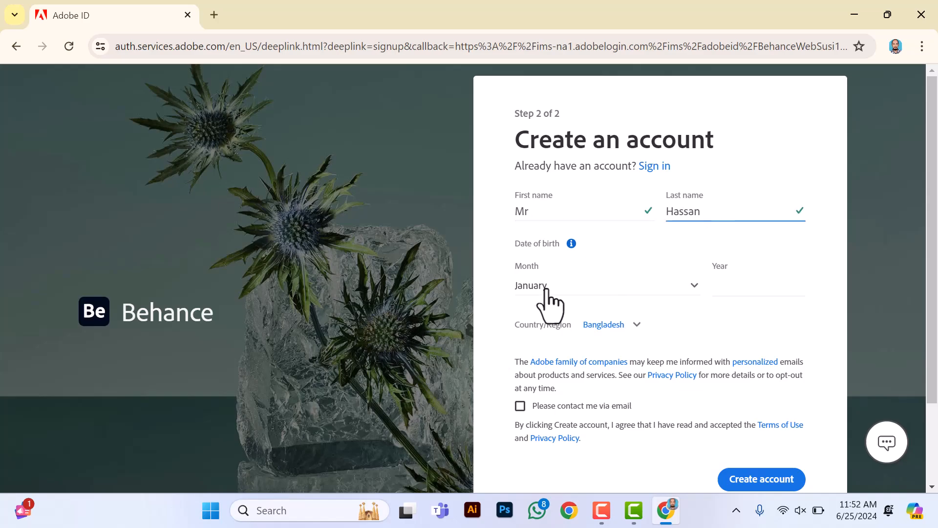
# Set the month and year of the account holder's date of birth
pyautogui.click(552, 313)
pyautogui.click(595, 334)
pyautogui.click(742, 291)
pyautogui.write('1998')
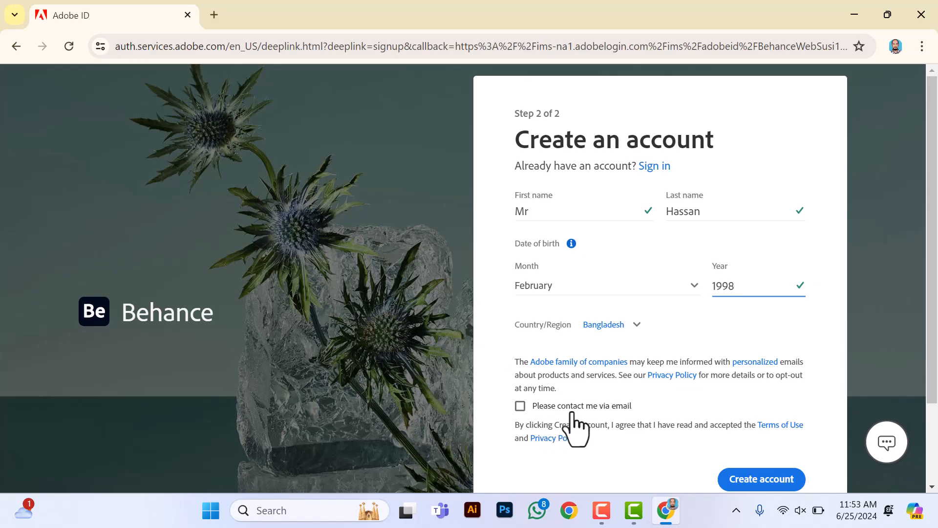
# Agree to be contacted via email and create the account
pyautogui.scroll(-1, 565, 402)
pyautogui.scroll(-2, 565, 402)
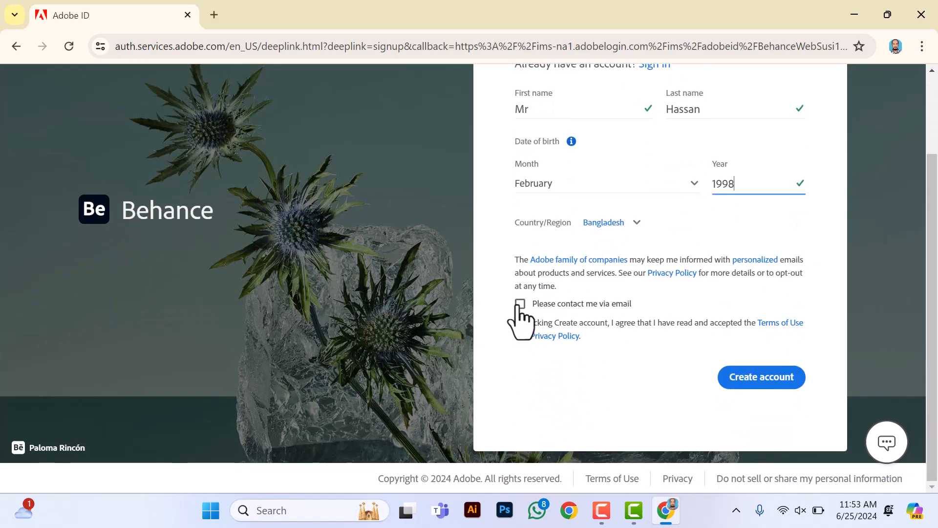
pyautogui.scroll(2, 545, 327)
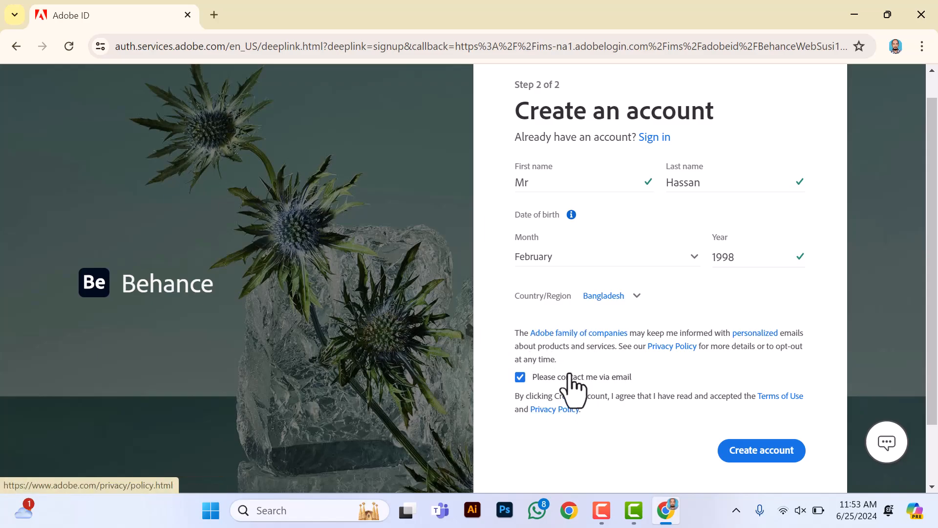
pyautogui.click(743, 456)
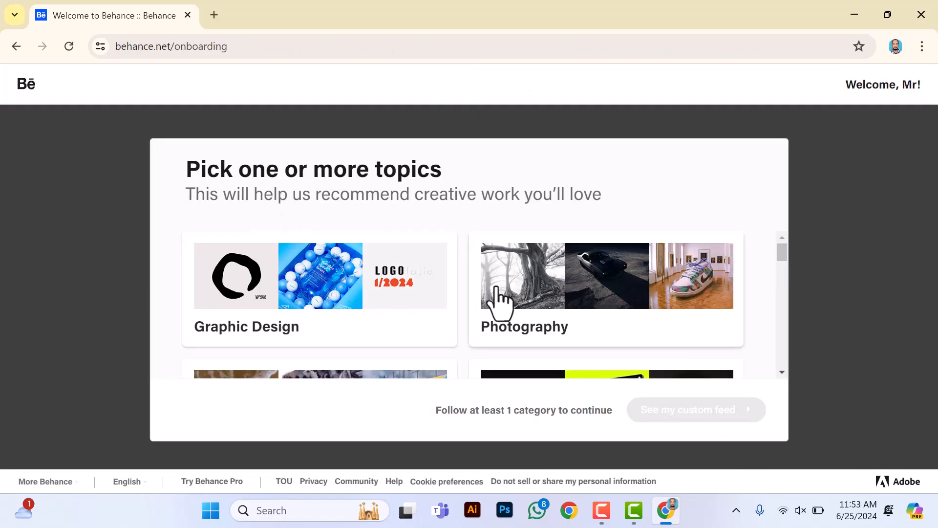
# Follow the topics Graphic Design, Photography, Illustration, UI/UX and Motion
pyautogui.scroll(-1, 510, 293)
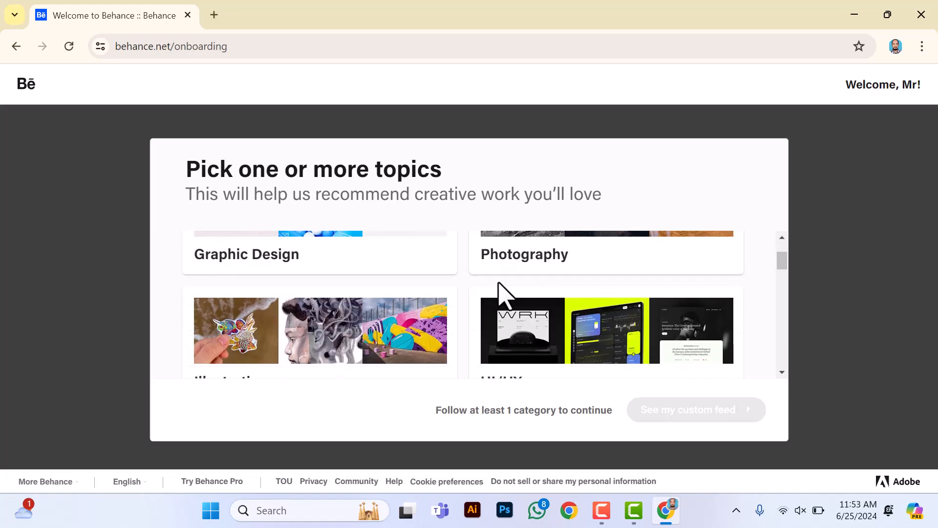
pyautogui.scroll(1, 498, 283)
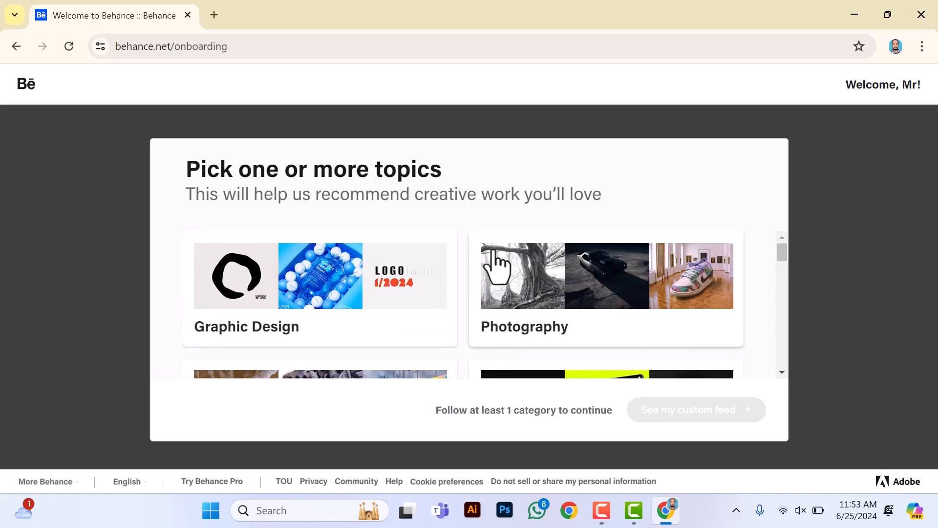
pyautogui.click(282, 297)
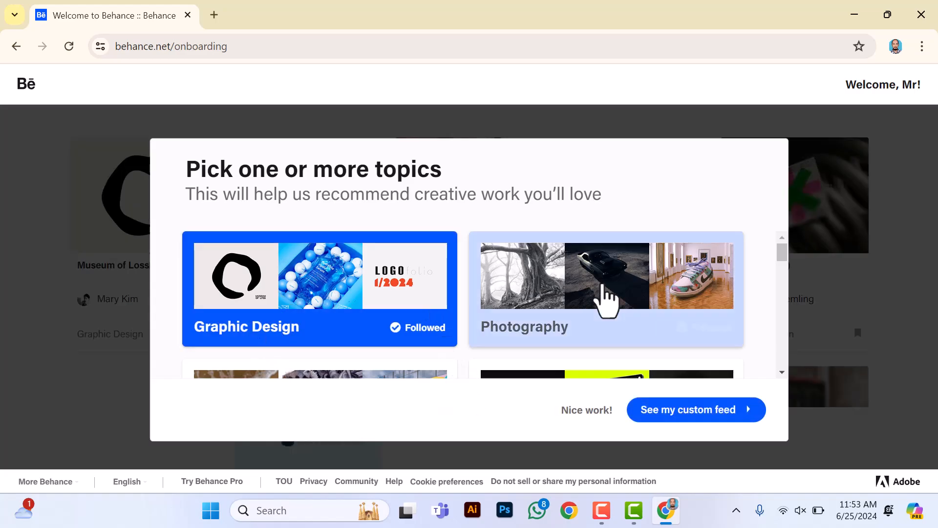
pyautogui.scroll(-2, 605, 300)
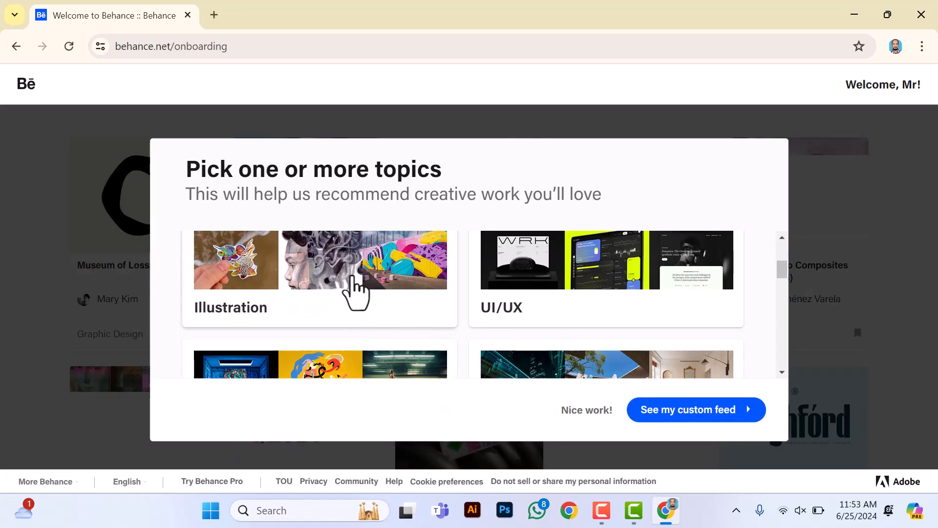
pyautogui.click(355, 288)
pyautogui.click(588, 281)
pyautogui.scroll(-2, 356, 288)
pyautogui.click(354, 285)
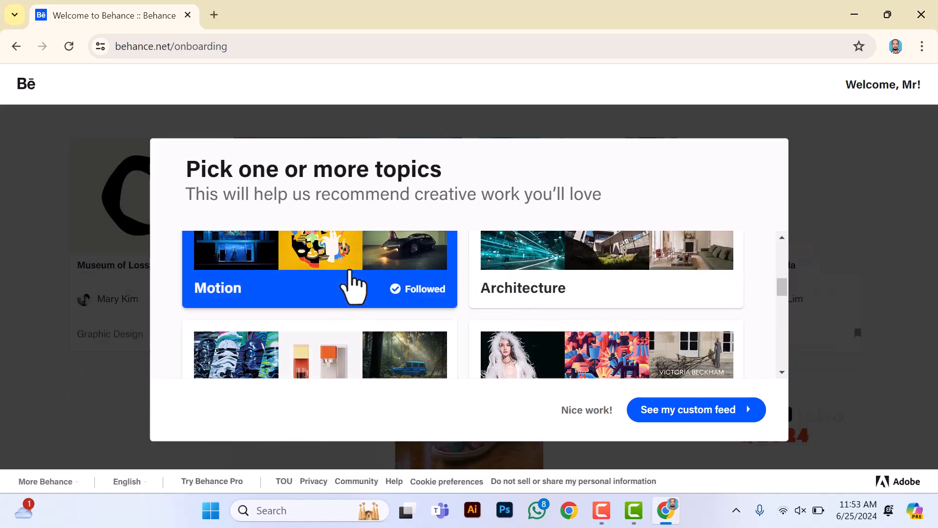
# Look through the remaining topics and proceed to the custom feed
pyautogui.scroll(-2, 513, 315)
pyautogui.scroll(-5, 517, 328)
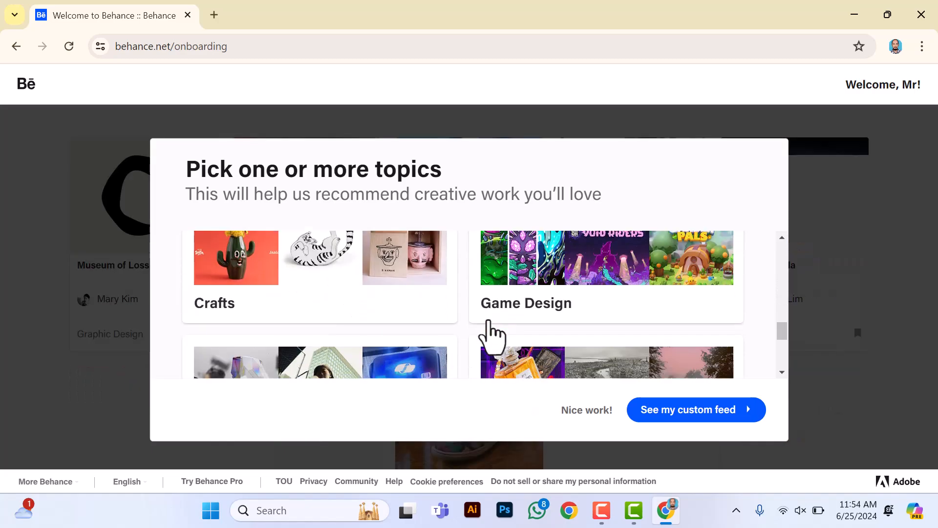
pyautogui.scroll(2, 495, 335)
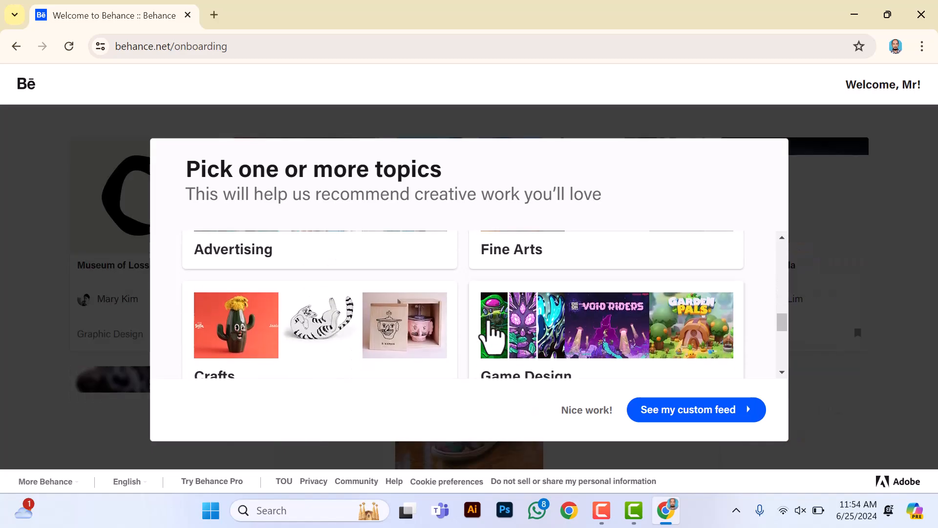
pyautogui.click(685, 410)
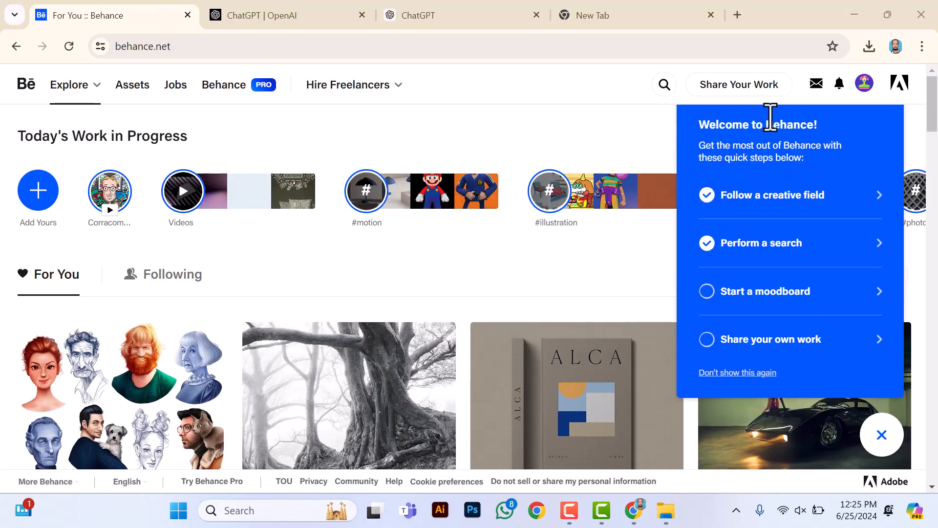
# Open the account's Behance profile and start editing it
pyautogui.click(864, 84)
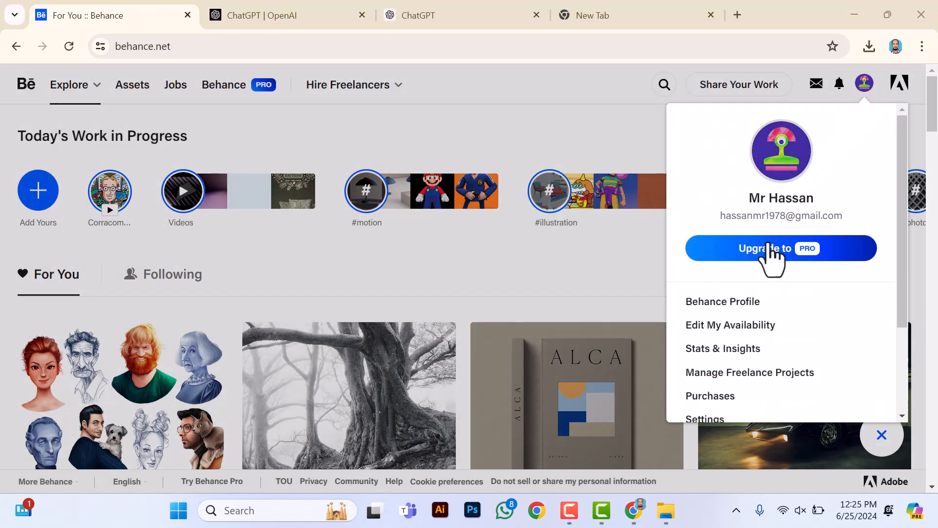
pyautogui.click(723, 302)
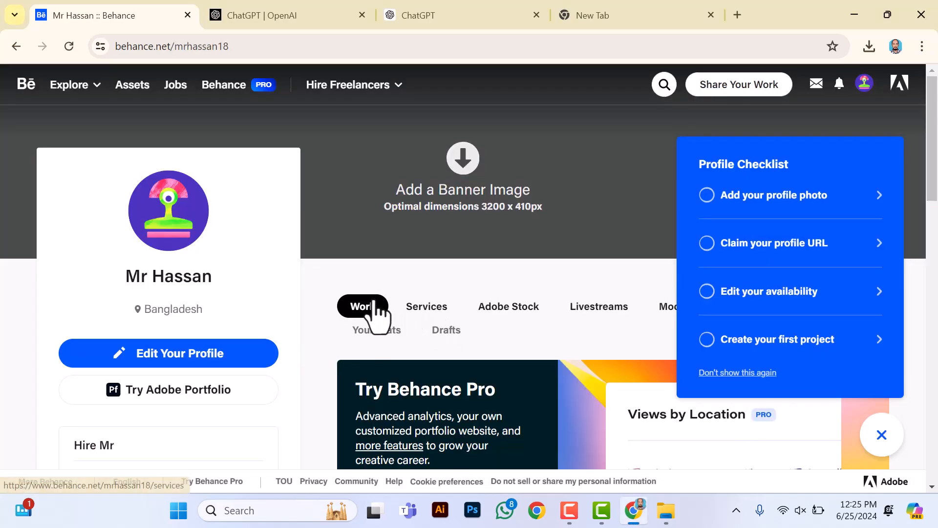
pyautogui.scroll(-2, 320, 318)
pyautogui.scroll(2, 312, 316)
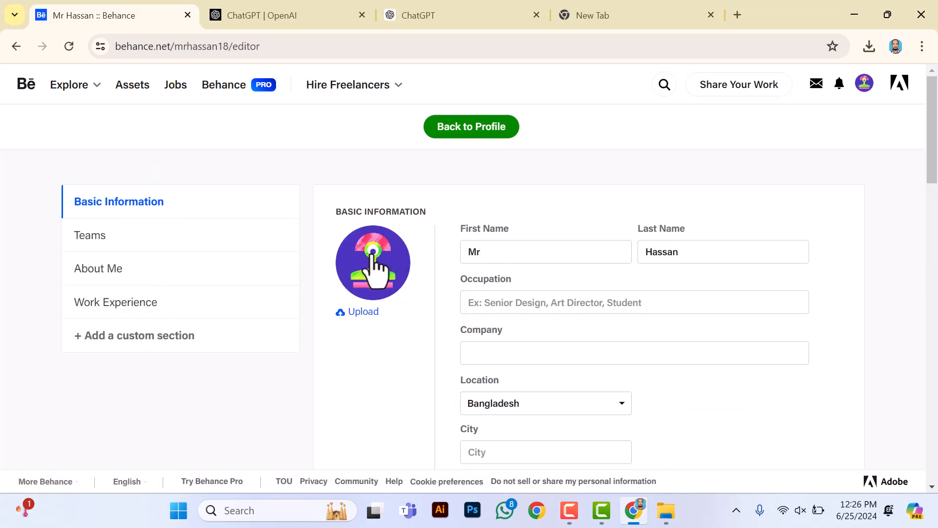
# Upload the bearded-man avatar as the profile picture, extend the crop to the whole image and save it
pyautogui.click(353, 313)
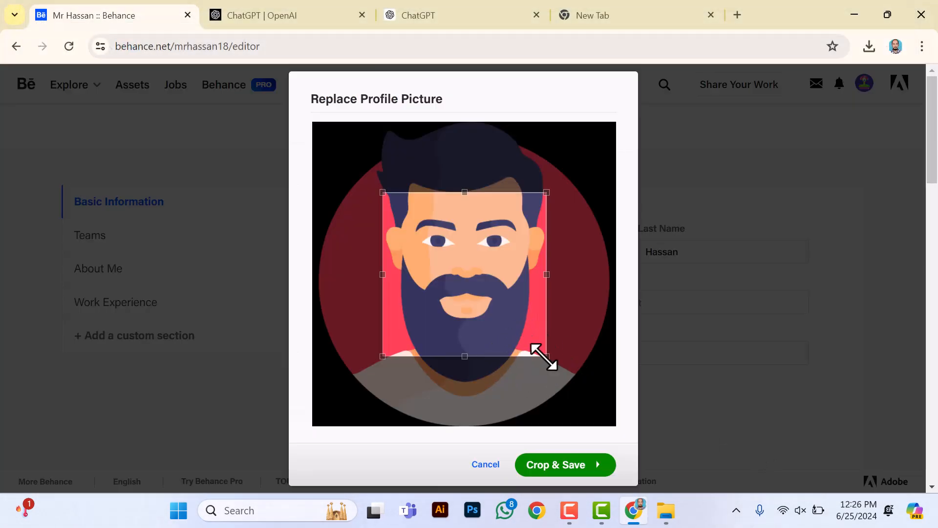
pyautogui.moveTo(550, 360); pyautogui.dragTo(617, 420)
pyautogui.moveTo(383, 192); pyautogui.dragTo(312, 121)
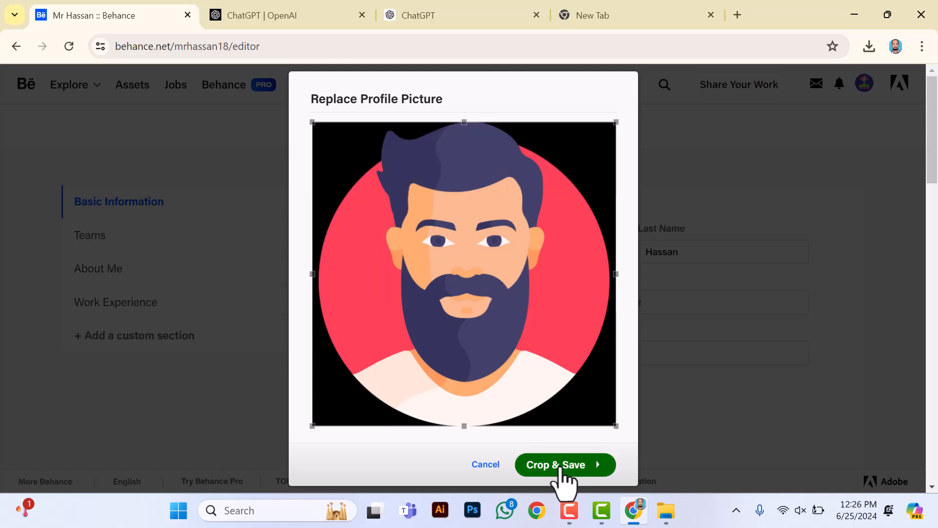
pyautogui.click(563, 468)
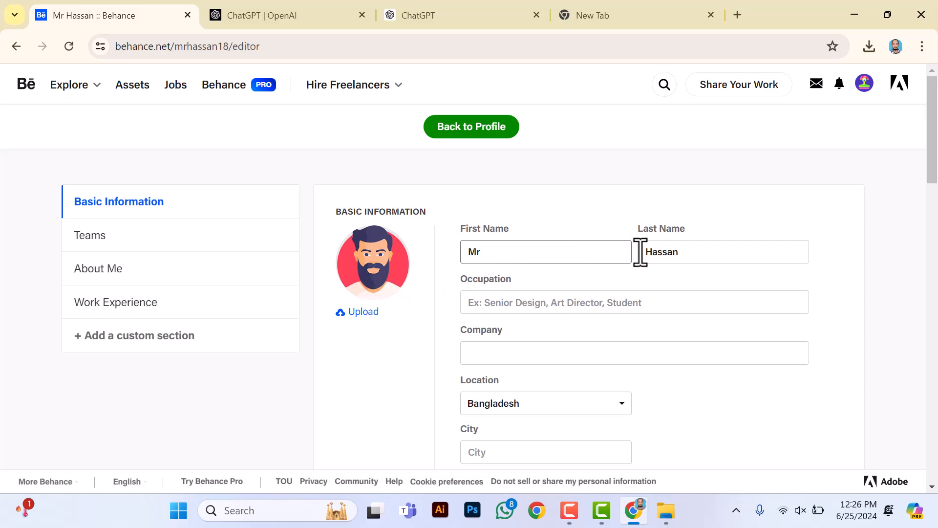
# Leave Occupation and Company empty and enter Dhaka as the city in the basic information
pyautogui.click(479, 308)
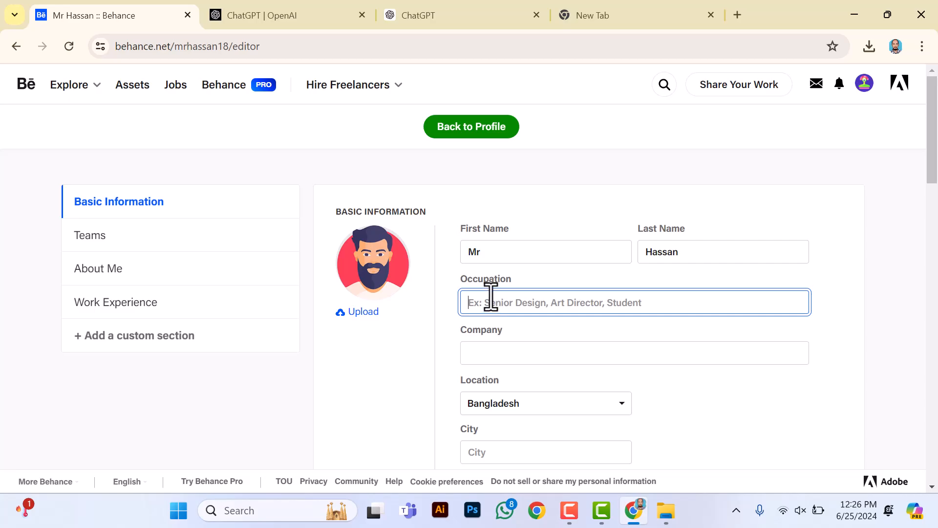
pyautogui.click(512, 351)
pyautogui.scroll(-2, 516, 350)
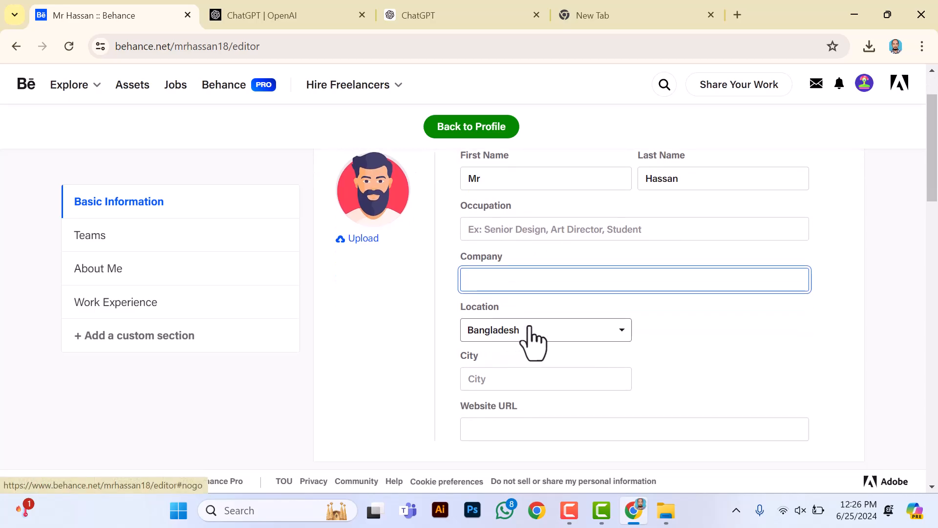
pyautogui.click(504, 381)
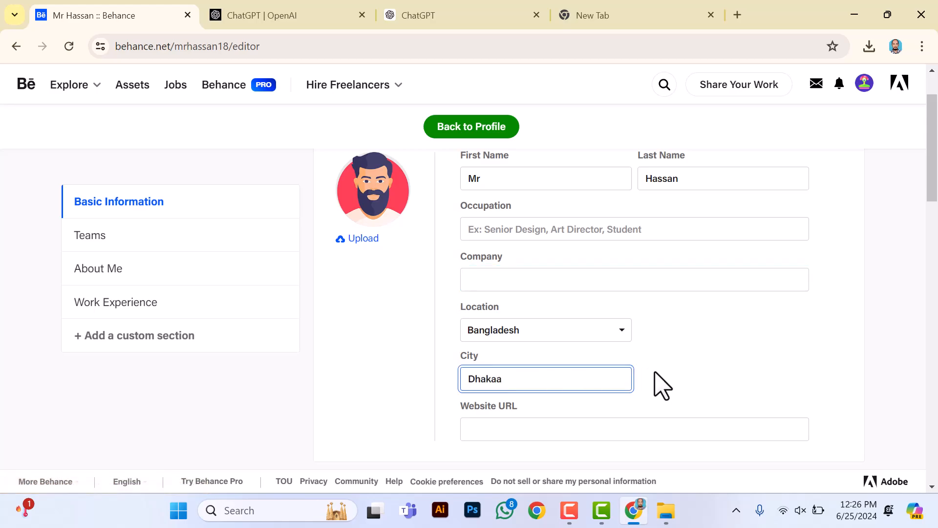
pyautogui.press('BackSpace')
pyautogui.scroll(-3, 537, 318)
# Leave the website URL and team name blank and start editing the About Me description
pyautogui.click(518, 280)
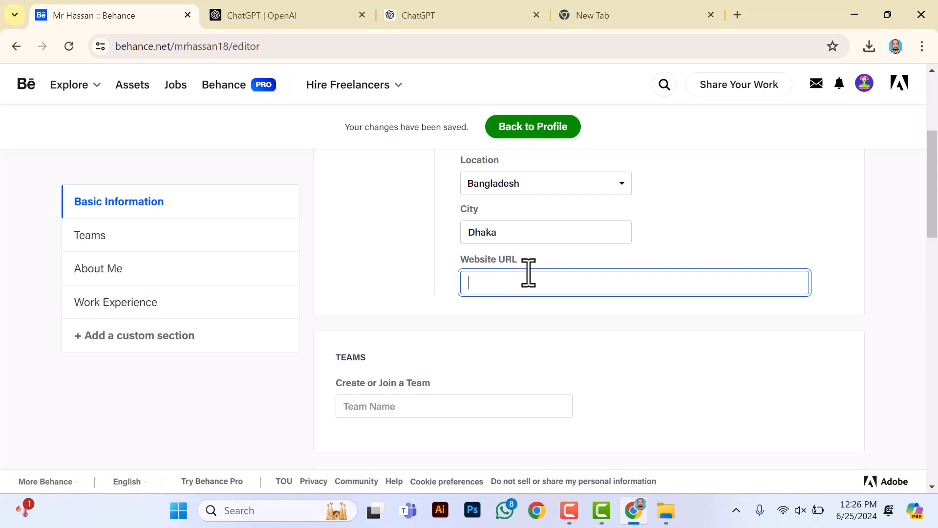
pyautogui.scroll(-3, 440, 288)
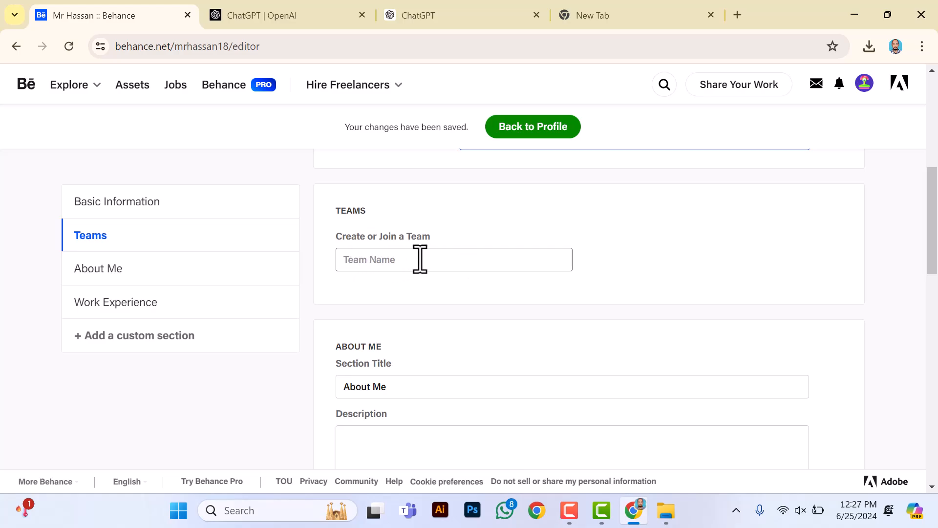
pyautogui.scroll(-2, 413, 266)
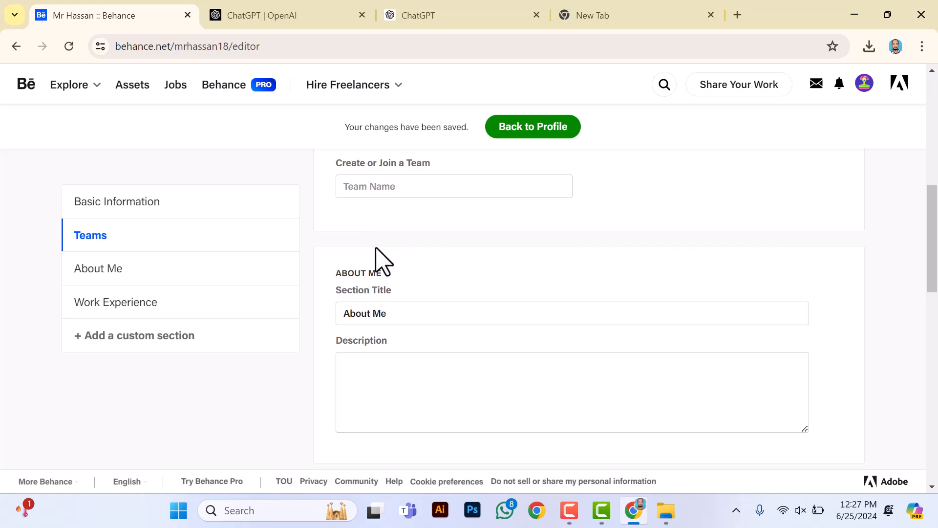
pyautogui.scroll(-2, 376, 318)
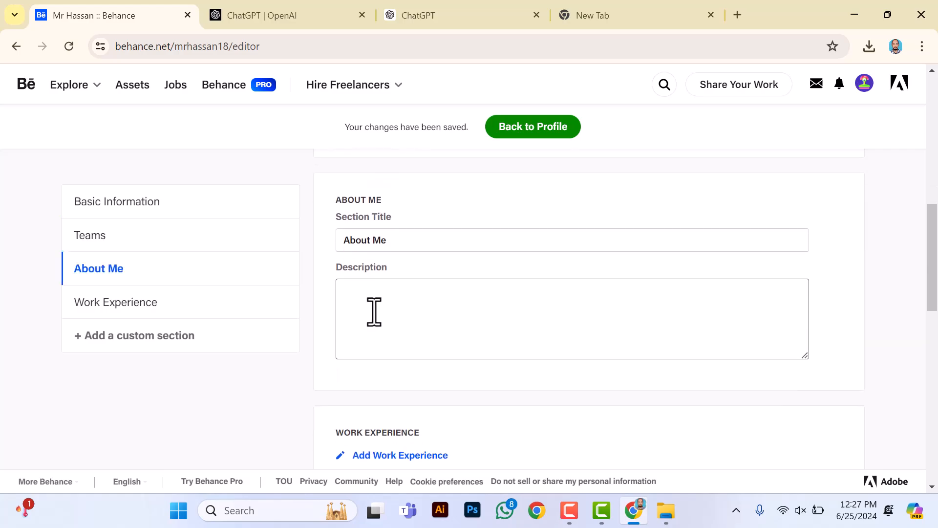
pyautogui.click(382, 304)
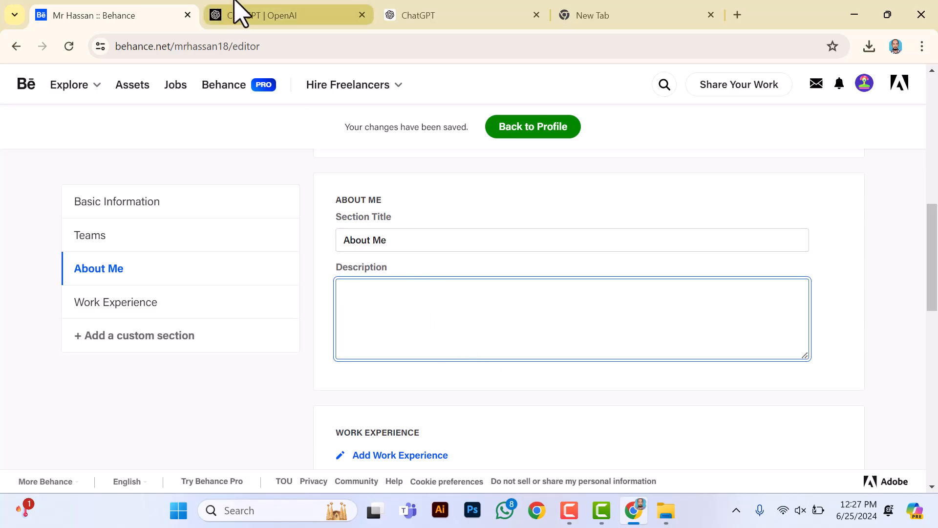
# Switch to ChatGPT and submit the prompt for a short Behance profile description for a graphic designer with 2 years experience
pyautogui.click(293, 2)
pyautogui.click(409, 14)
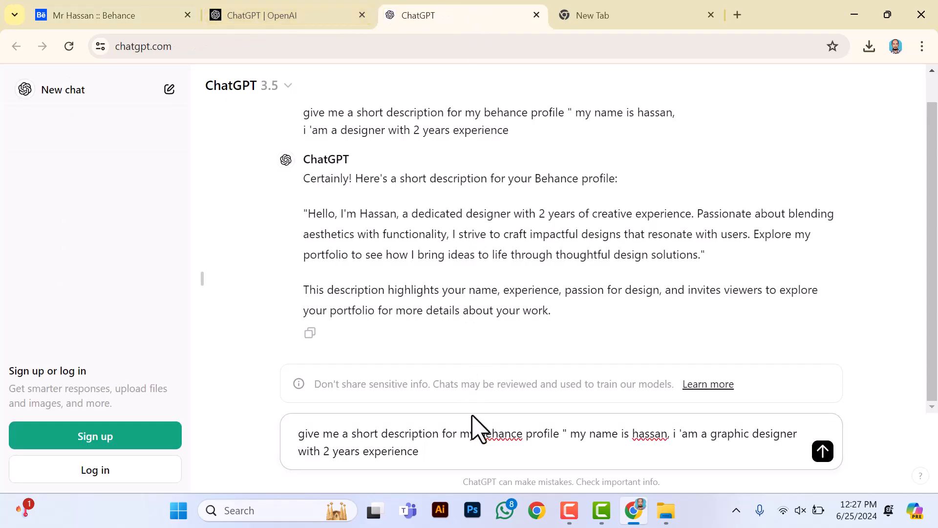
pyautogui.moveTo(460, 454); pyautogui.dragTo(276, 425)
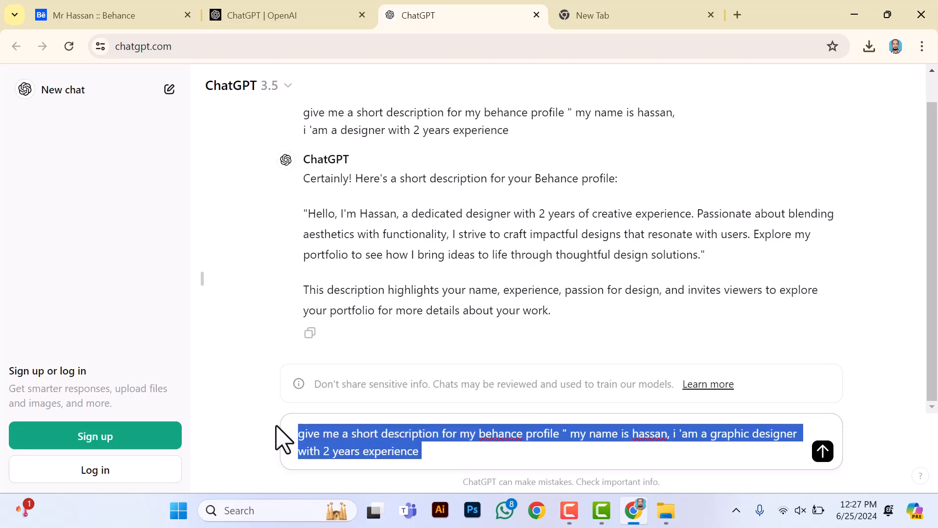
pyautogui.click(442, 458)
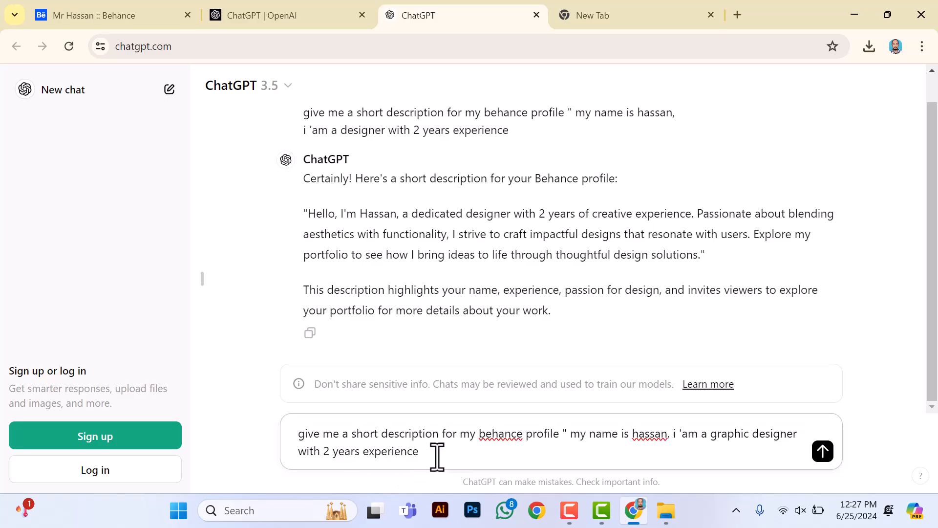
pyautogui.moveTo(447, 456); pyautogui.dragTo(314, 423)
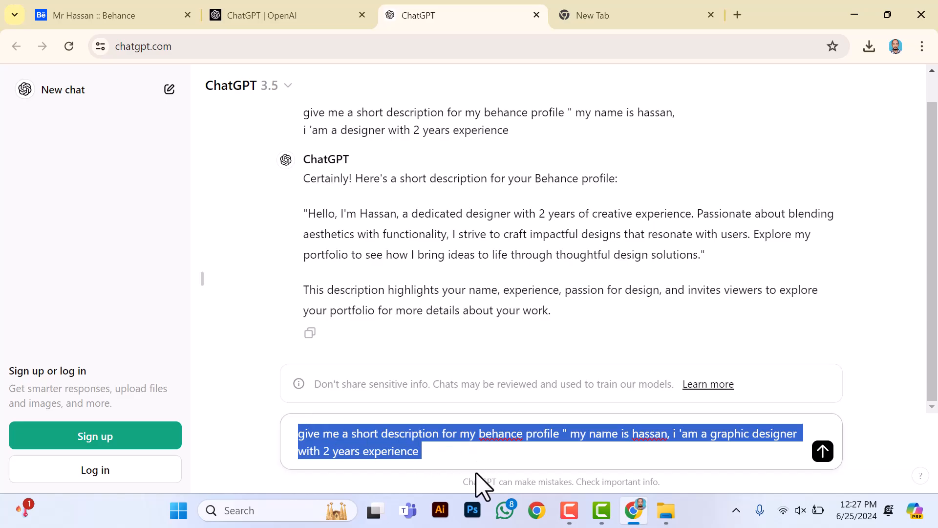
pyautogui.click(444, 454)
pyautogui.press('Return')
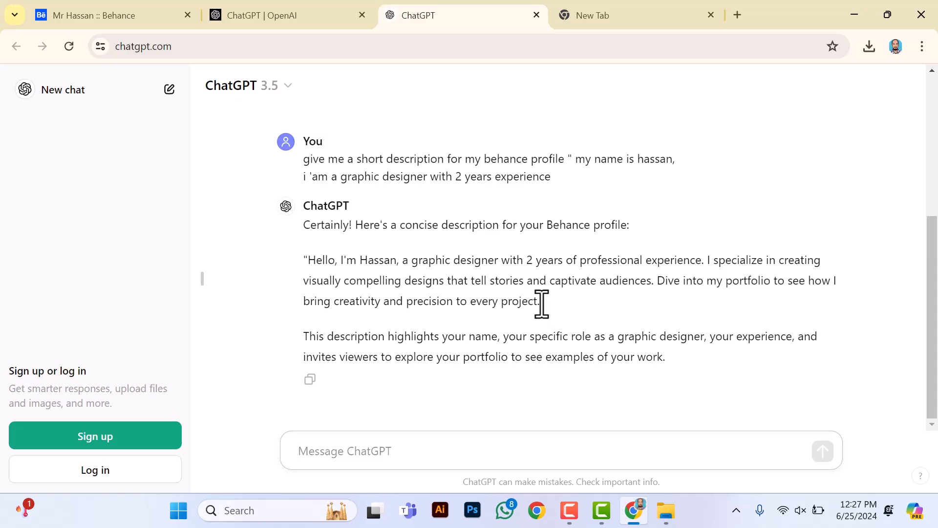
# Copy the newly generated profile description without its quotation marks and paste it into the About Me description on Behance
pyautogui.moveTo(540, 301); pyautogui.dragTo(311, 268)
pyautogui.hotkey('ctrl', 'c')
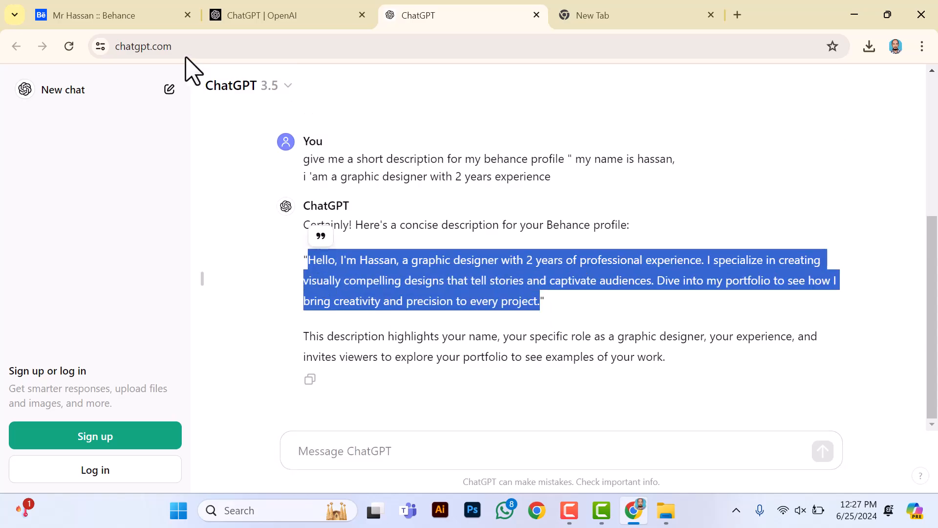
pyautogui.click(142, 15)
pyautogui.hotkey('ctrl', 'v')
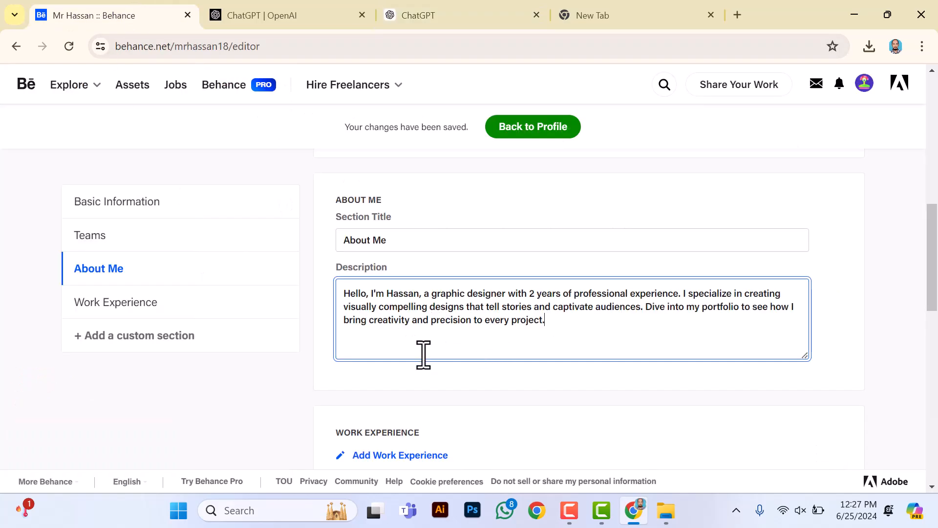
# Open the work experience form, look over its basic and contact info fields, and return to the profile editor
pyautogui.scroll(-3, 628, 256)
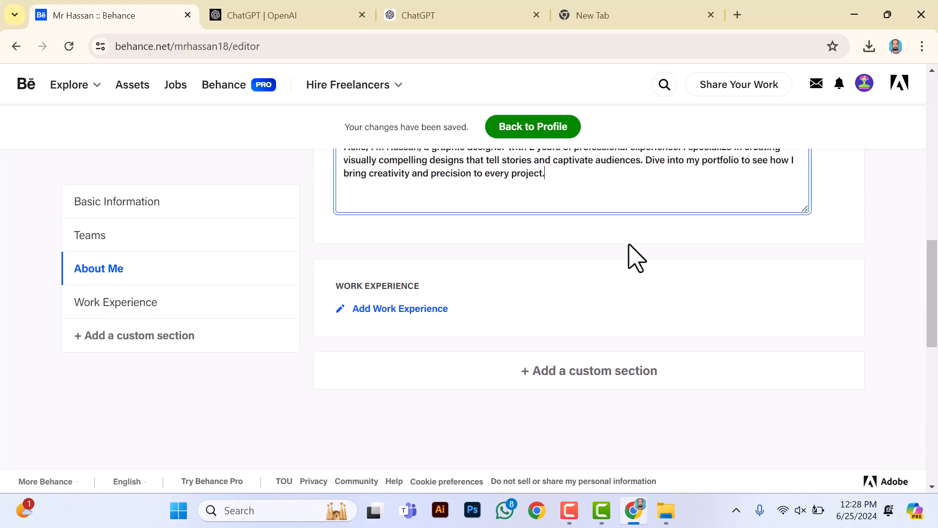
pyautogui.click(384, 311)
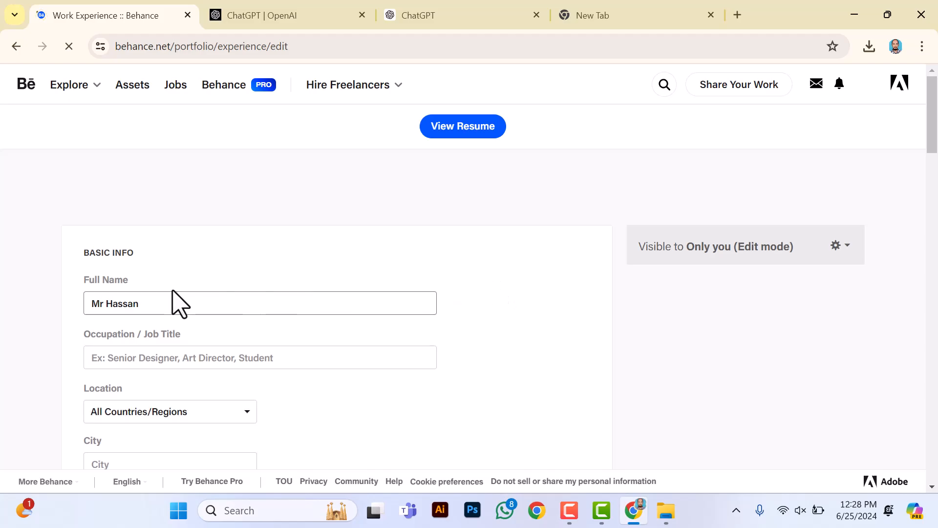
pyautogui.scroll(-4, 181, 305)
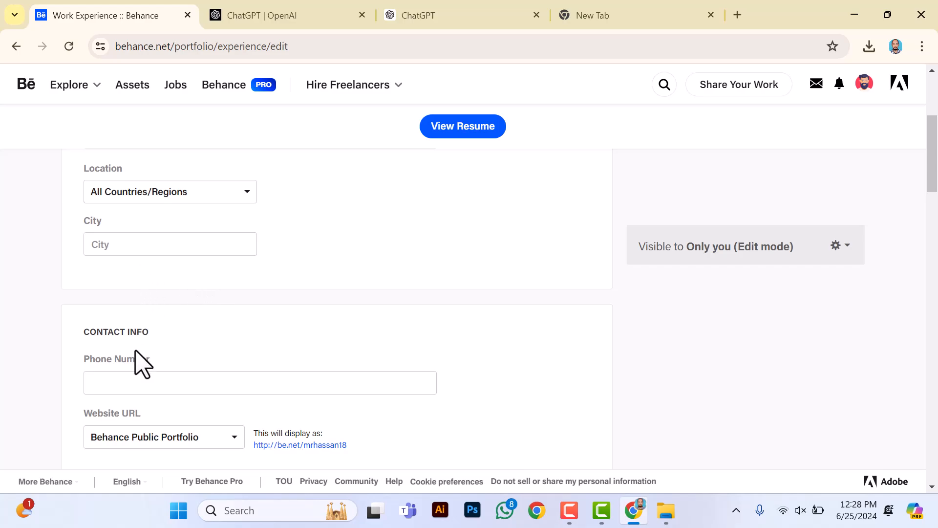
pyautogui.scroll(4, 90, 211)
pyautogui.click(16, 47)
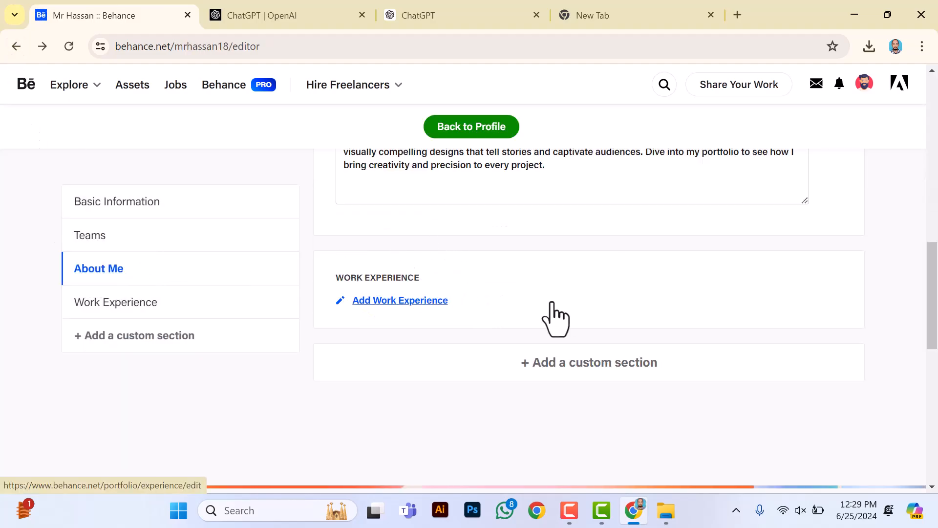
# Review the editor's About Me, Work Experience and custom section areas
pyautogui.scroll(-3, 550, 320)
pyautogui.scroll(4, 543, 325)
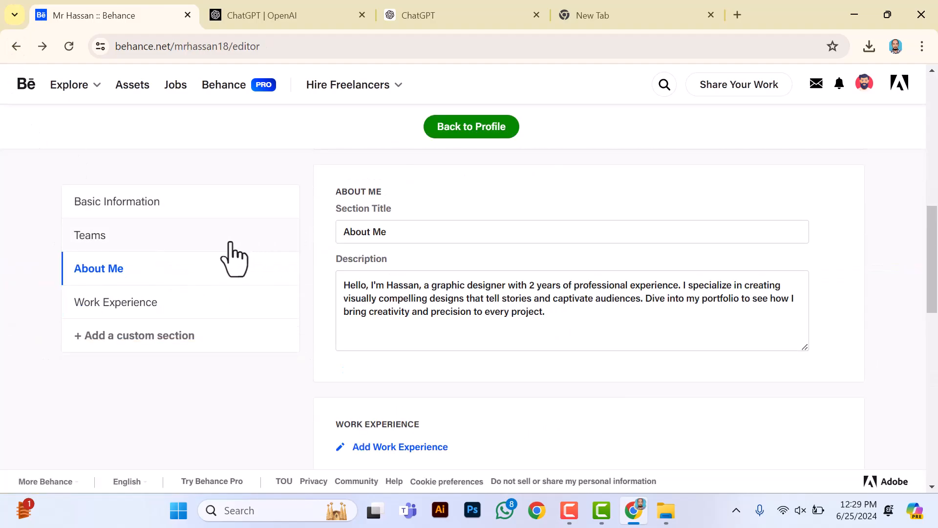
pyautogui.scroll(-4, 520, 315)
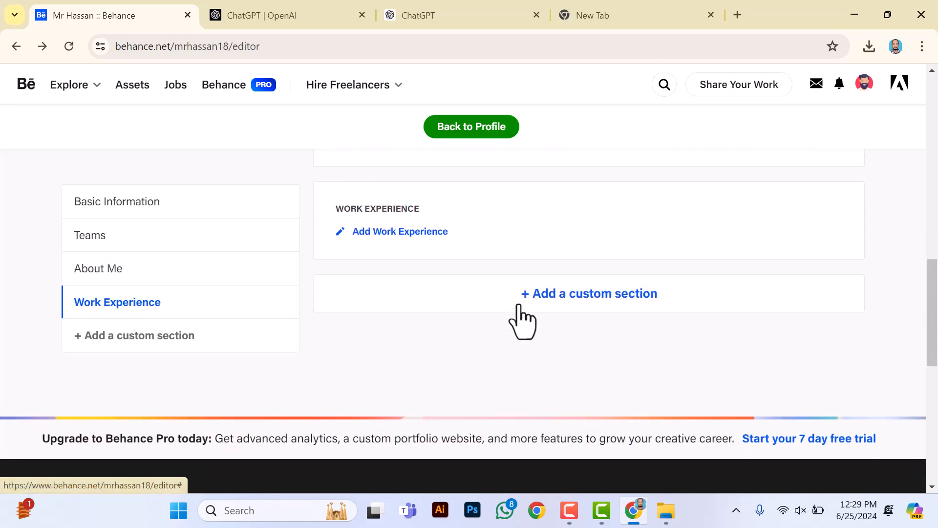
pyautogui.scroll(3, 520, 312)
pyautogui.scroll(3, 525, 313)
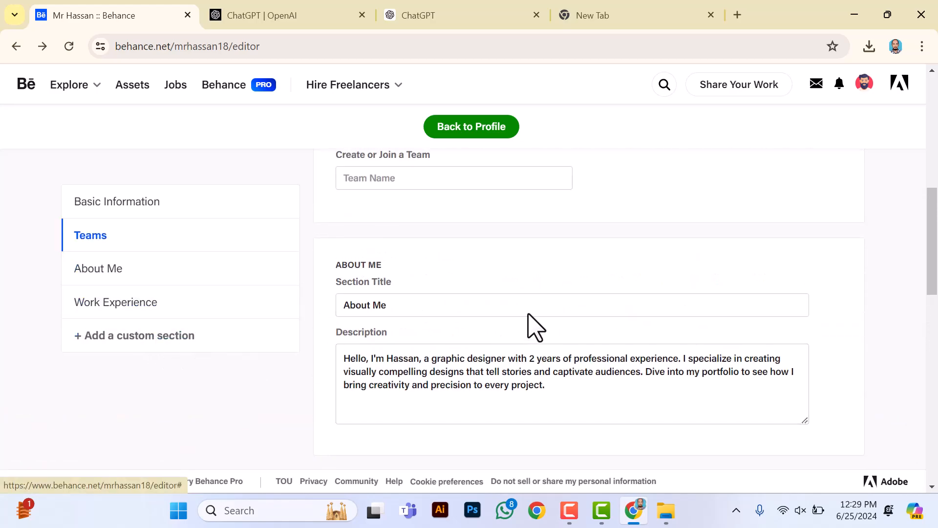
# Return to the profile page and look over its banner, About Me text and project area
pyautogui.click(464, 128)
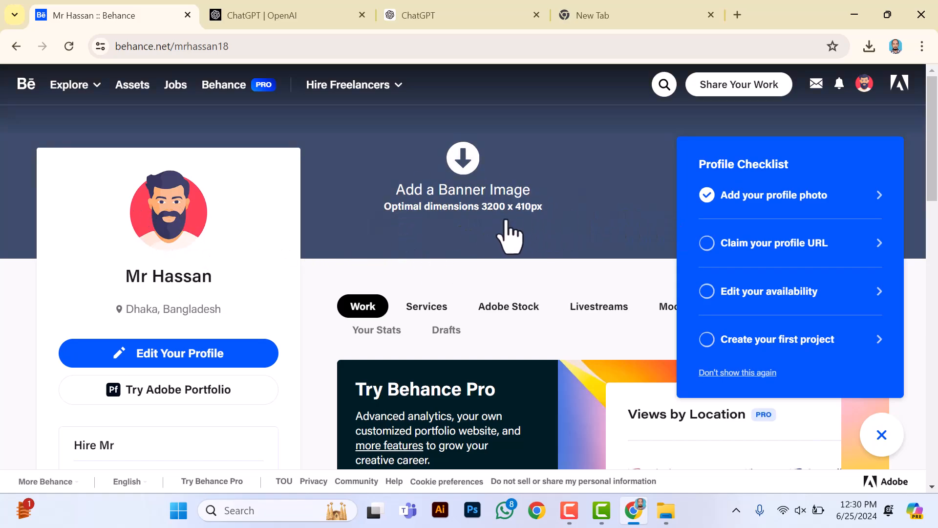
pyautogui.scroll(-3, 508, 230)
pyautogui.scroll(-3, 523, 293)
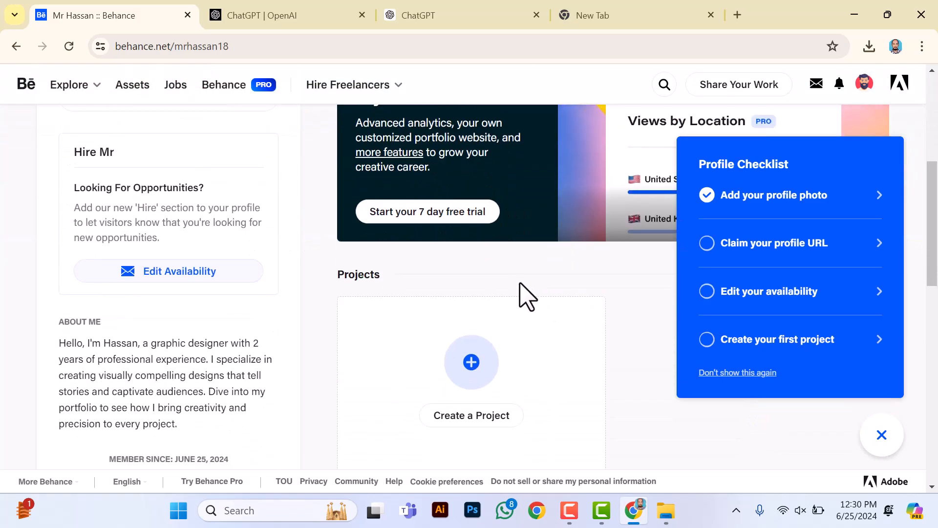
pyautogui.scroll(6, 498, 315)
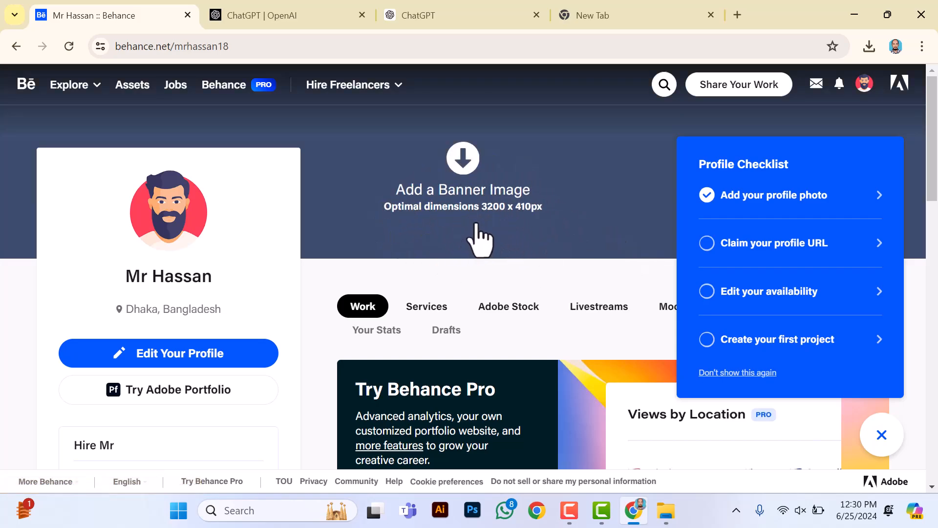
# Enable Freelance Projects, available now, with Logo Design, Stationery Design, Fonts & Typography, Branding Services and Book Design categories and prices of US$ 5 - 5,000
pyautogui.scroll(-2, 313, 276)
pyautogui.scroll(-1, 184, 268)
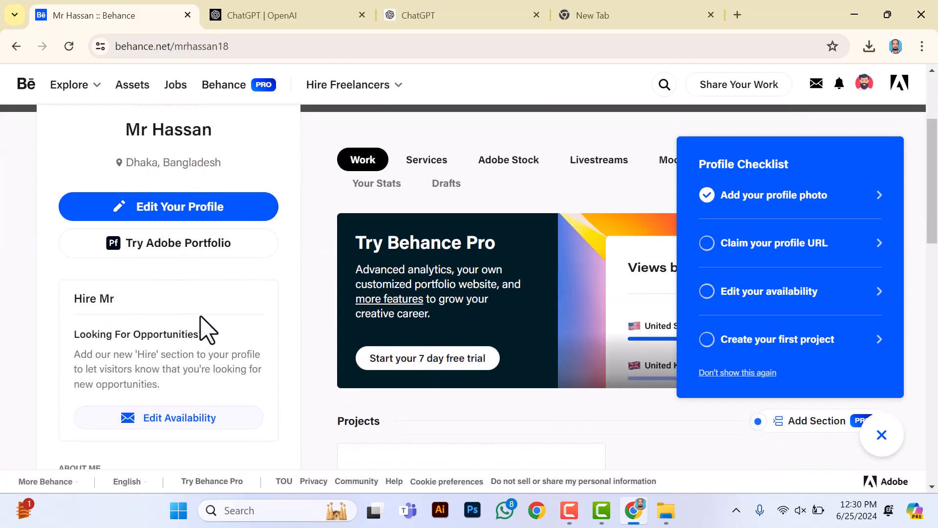
pyautogui.scroll(-1, 176, 407)
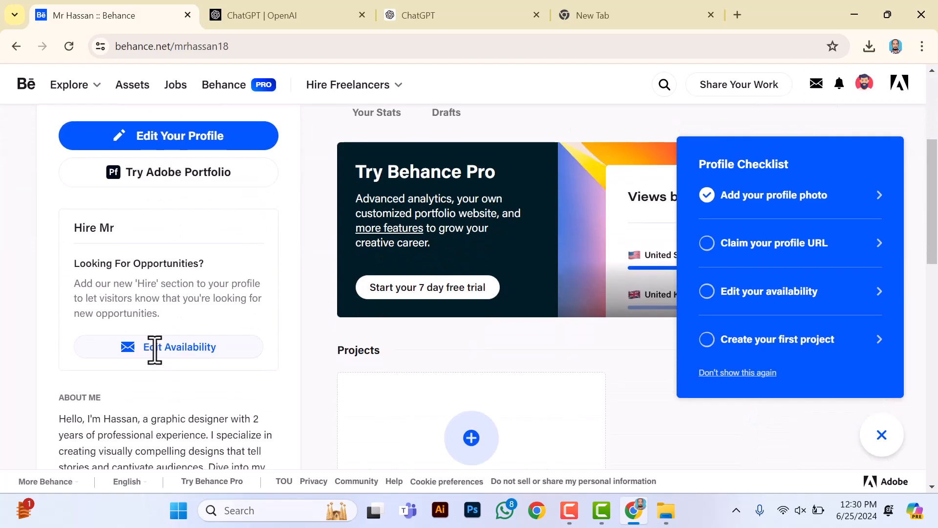
pyautogui.click(166, 348)
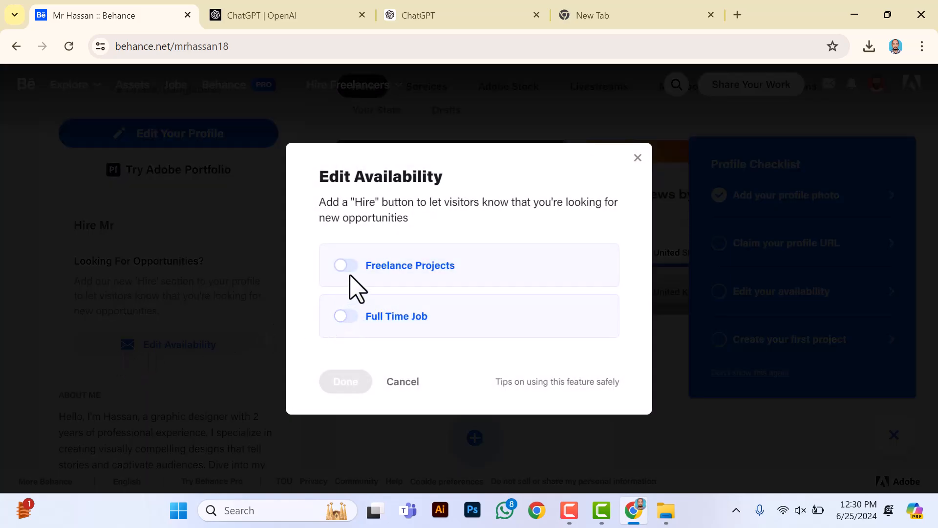
pyautogui.click(343, 267)
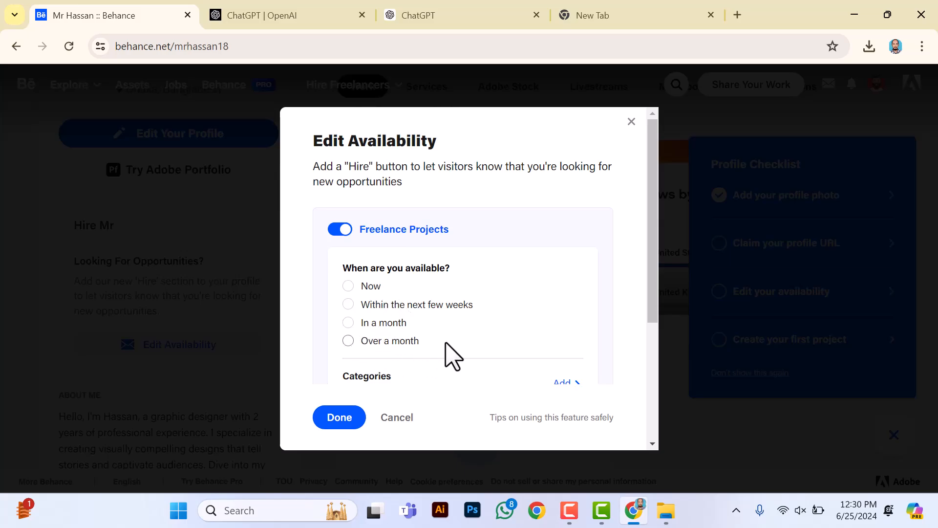
pyautogui.scroll(-5, 412, 309)
pyautogui.scroll(3, 408, 278)
pyautogui.scroll(-3, 413, 317)
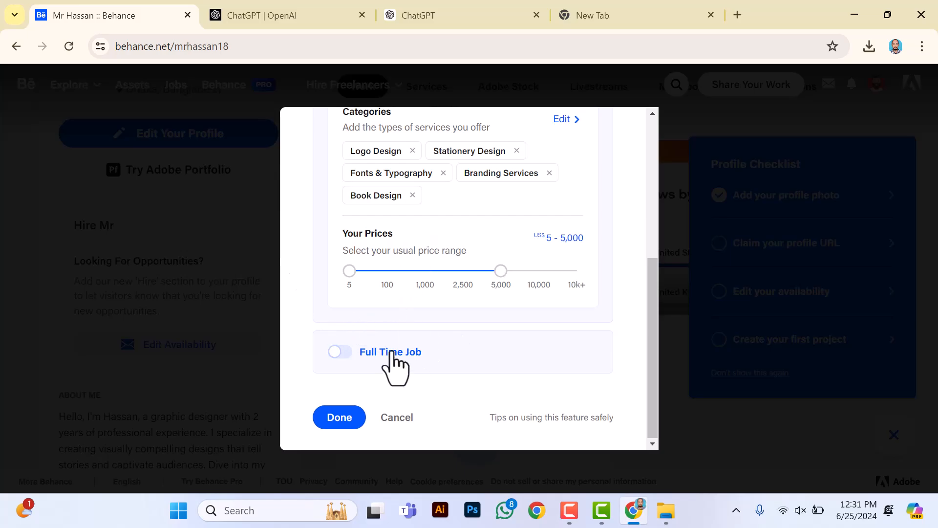
# Enable Full Time Job availability, mark interest in remote opportunities, and save the availability settings
pyautogui.click(334, 356)
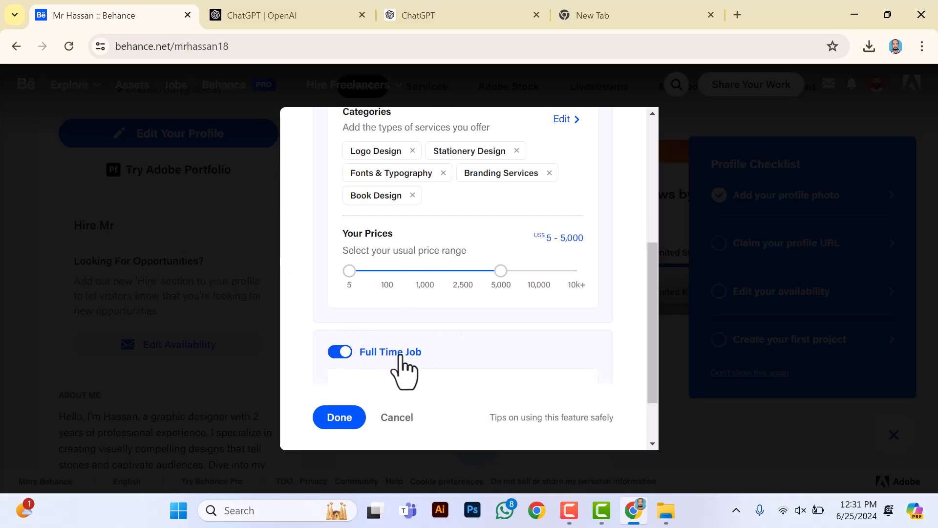
pyautogui.scroll(-2, 391, 342)
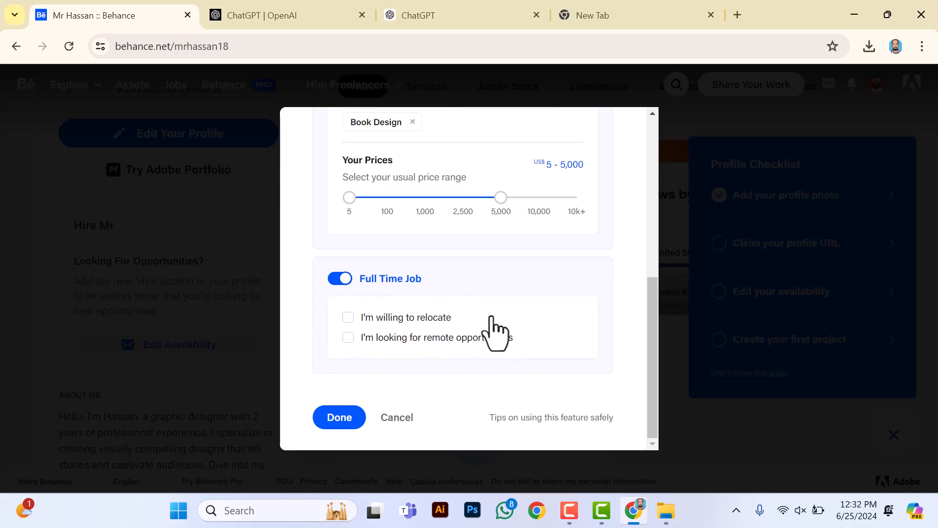
pyautogui.click(352, 338)
pyautogui.click(353, 419)
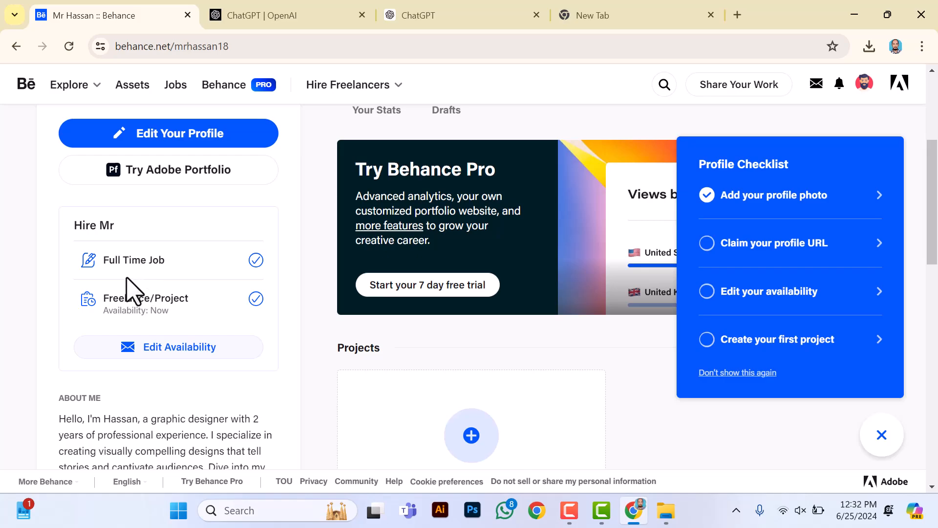
# Open the account's Settings page in a new tab
pyautogui.scroll(5, 408, 286)
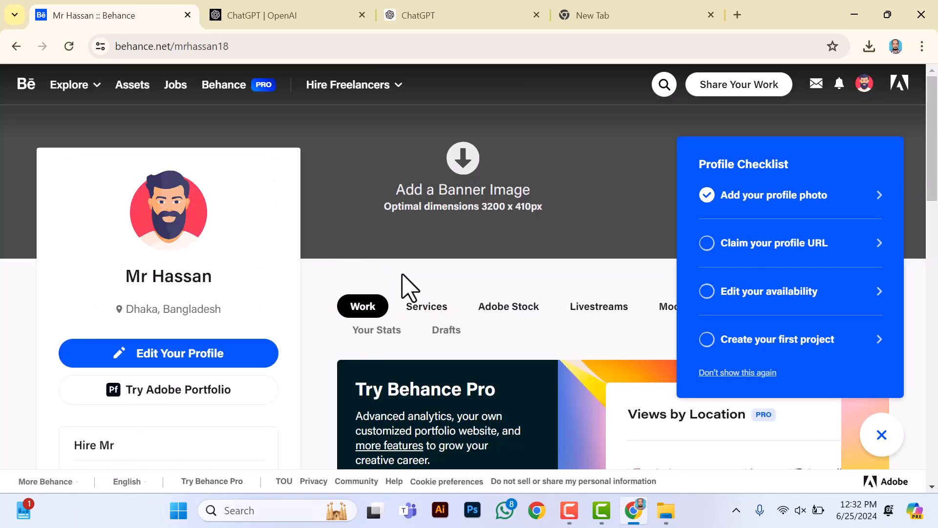
pyautogui.click(864, 84)
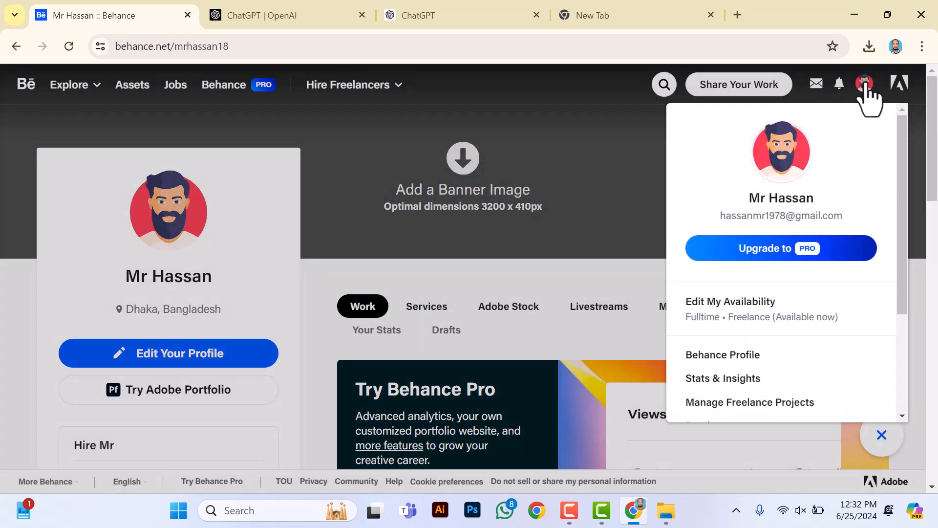
pyautogui.scroll(-2, 761, 318)
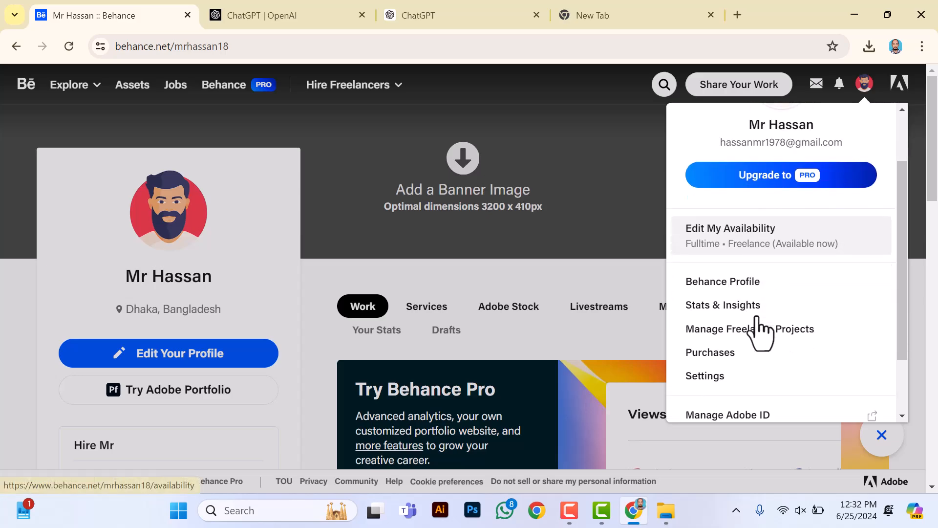
pyautogui.scroll(-2, 767, 329)
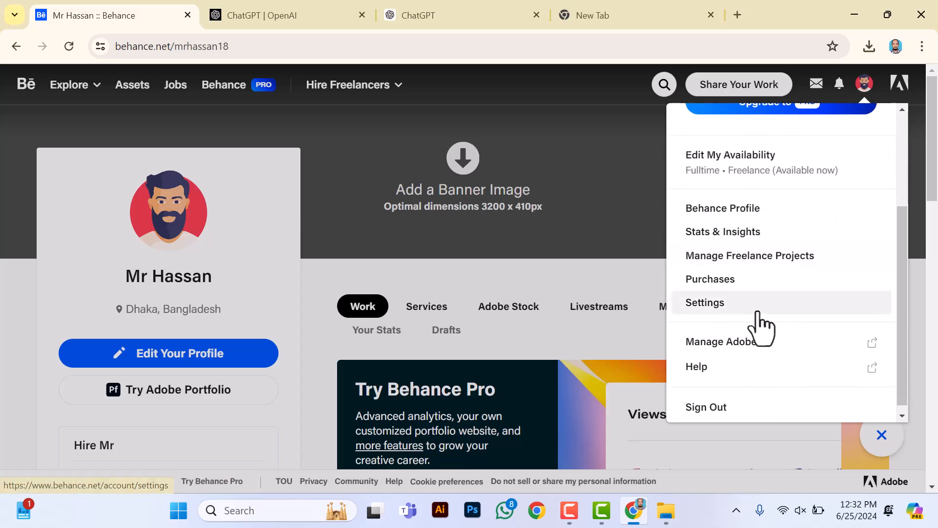
pyautogui.keyDown('ctrl'); pyautogui.click(718, 312); pyautogui.keyUp('ctrl')
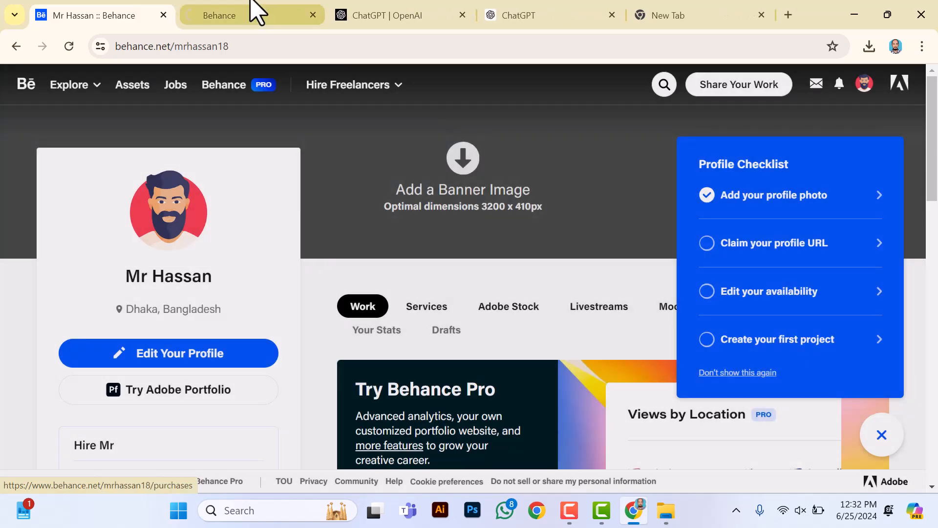
# In the open account settings, change the Behance URL to the new custom username ending in 998 and confirm the change
pyautogui.click(252, 12)
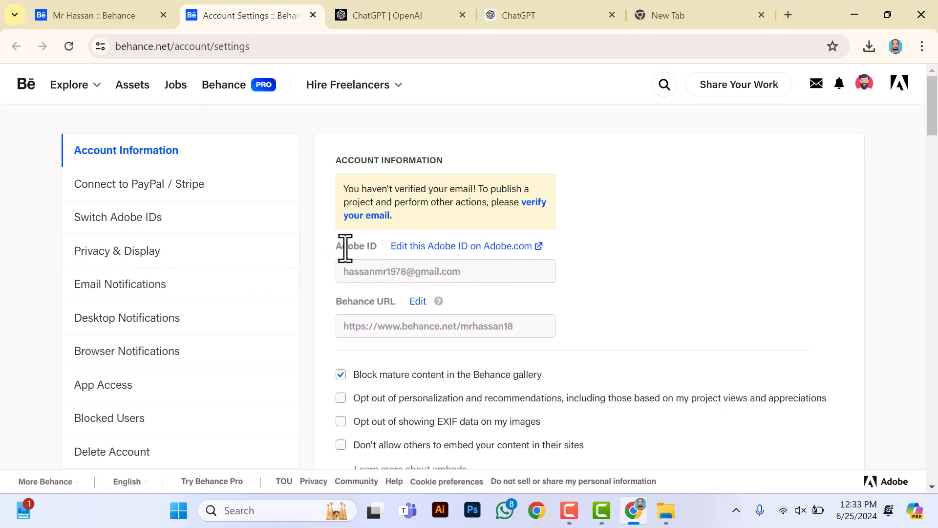
pyautogui.scroll(-2, 439, 318)
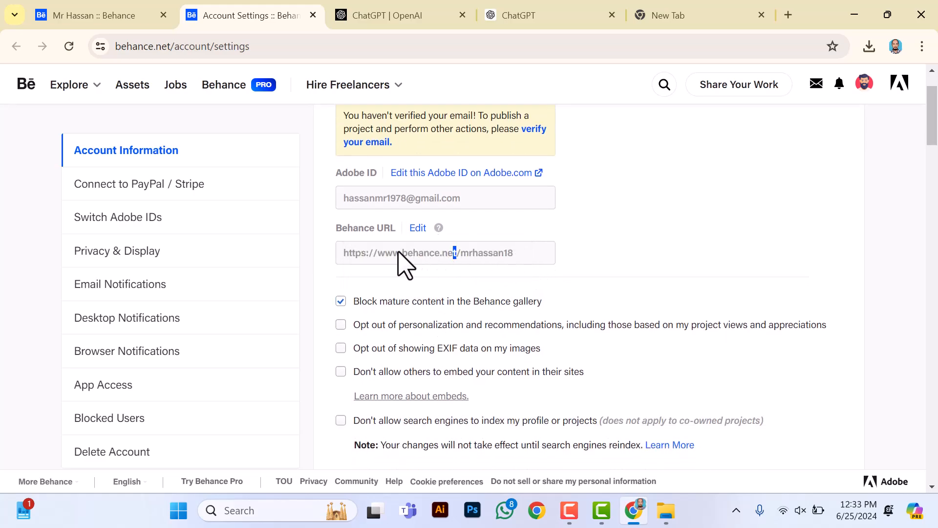
pyautogui.moveTo(521, 250); pyautogui.dragTo(392, 255)
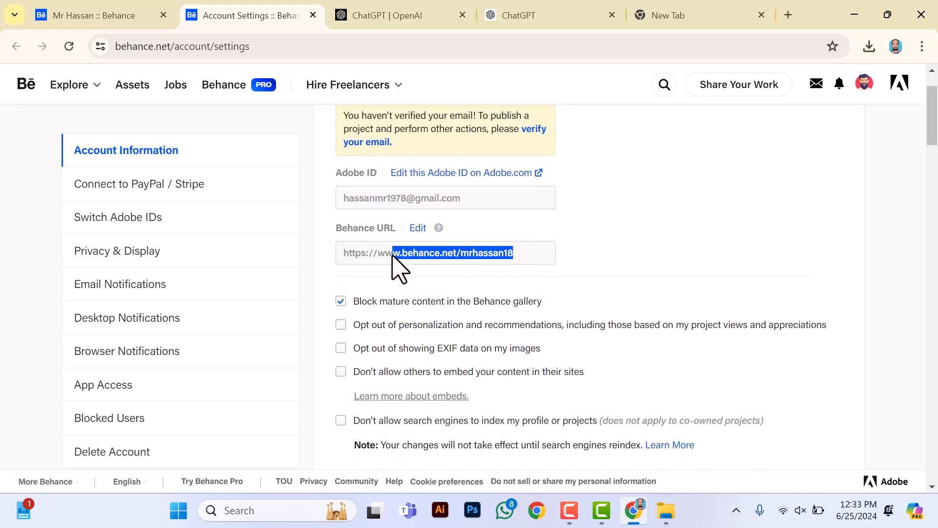
pyautogui.click(485, 256)
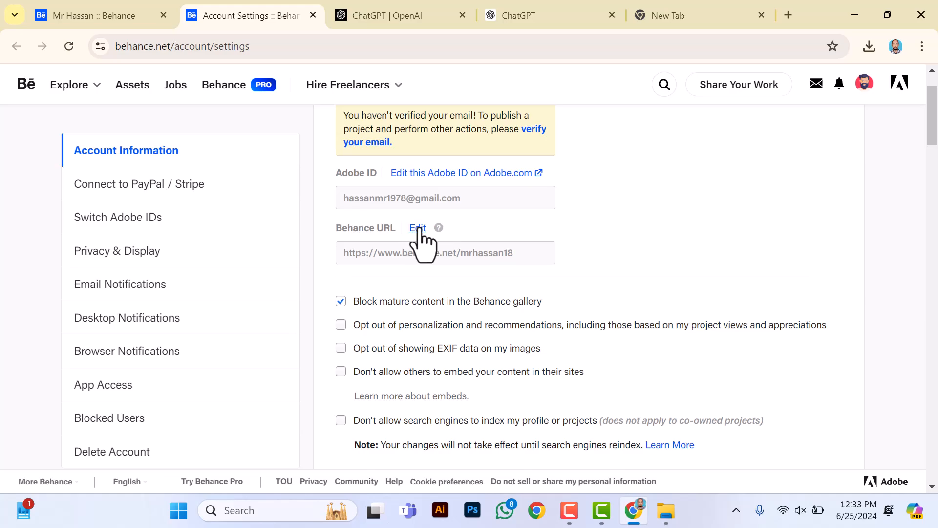
pyautogui.click(418, 230)
pyautogui.click(492, 254)
pyautogui.press('BackSpace')
pyautogui.press('BackSpace')
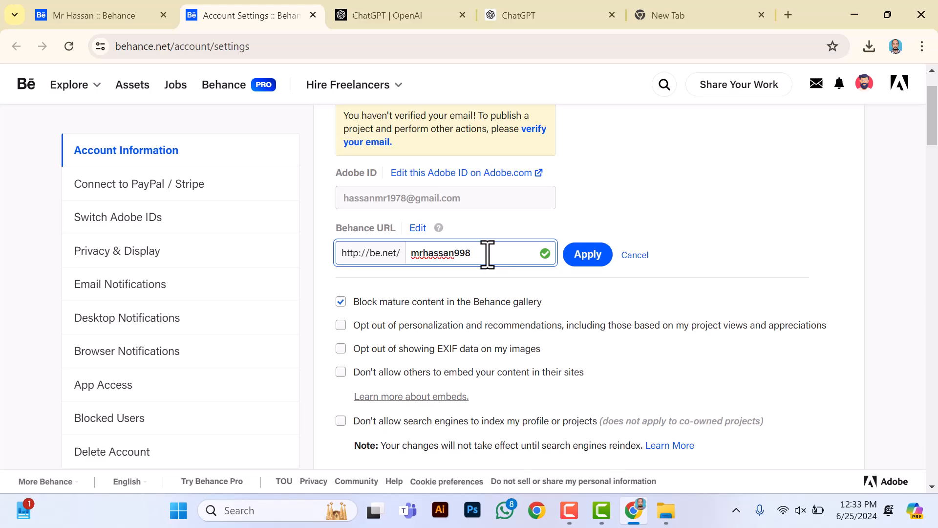
pyautogui.click(588, 258)
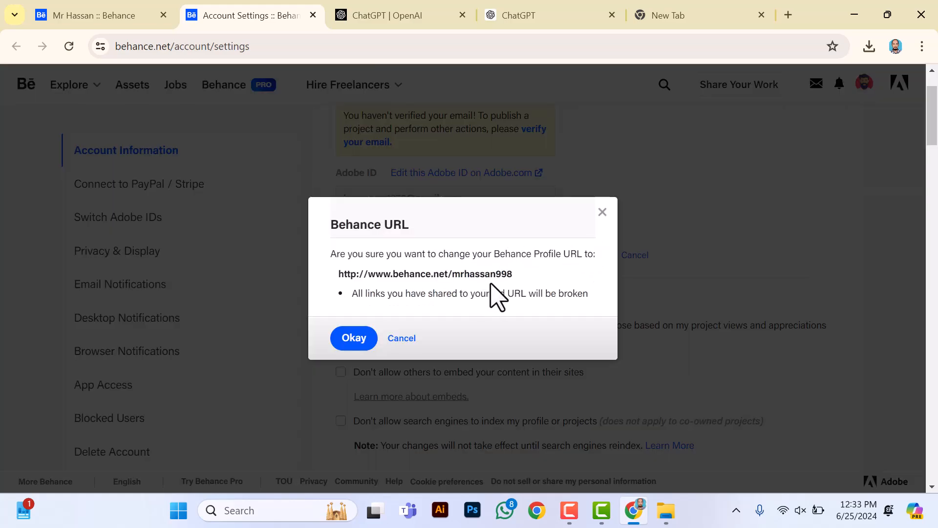
pyautogui.click(361, 344)
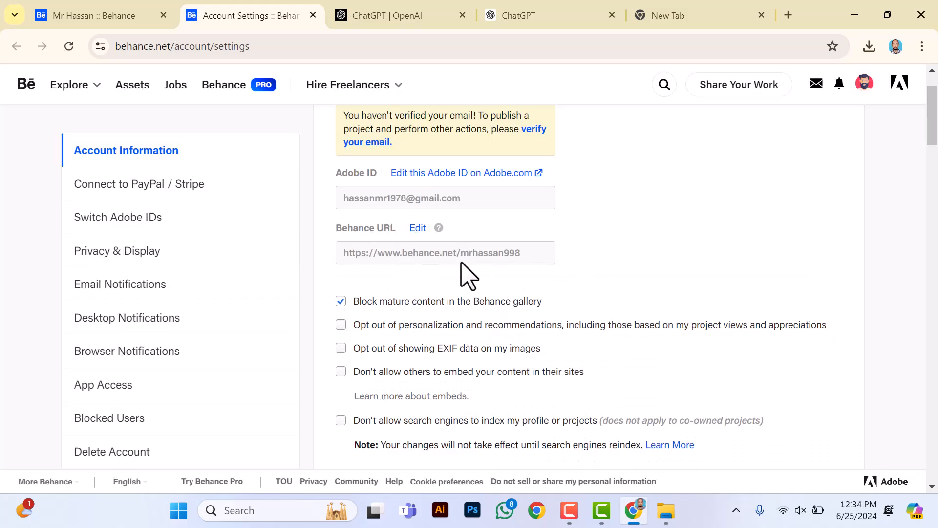
# Review the remaining account settings, from PayPal / Stripe connection and privacy through notifications, app access, blocked users and account deletion
pyautogui.scroll(-8, 467, 276)
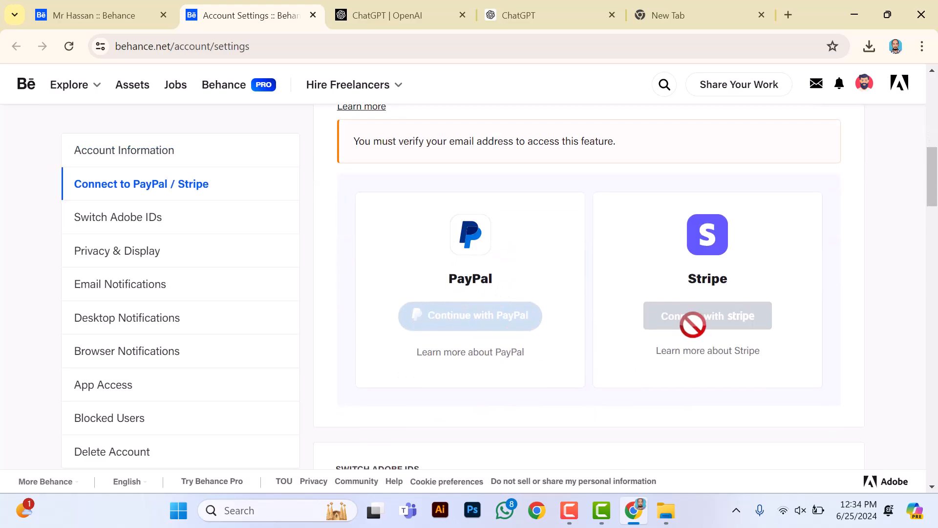
pyautogui.scroll(-7, 716, 299)
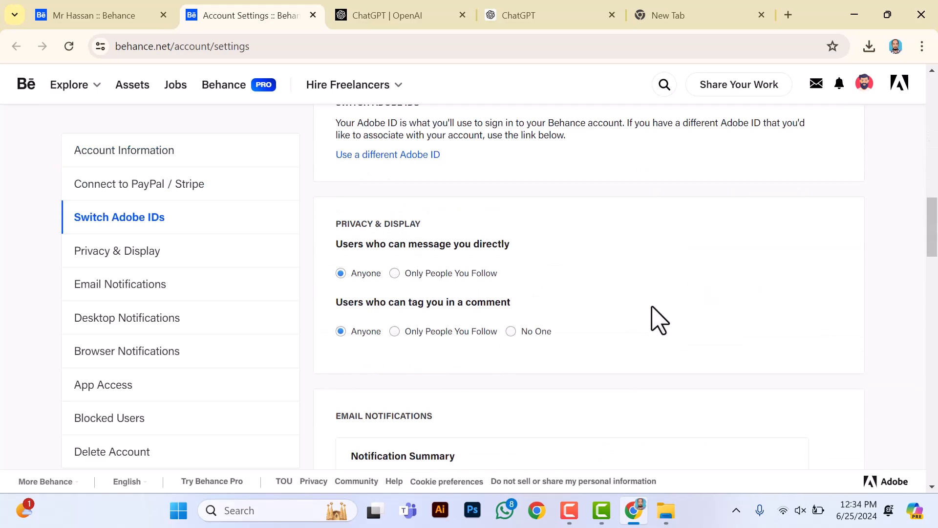
pyautogui.scroll(-1, 391, 274)
pyautogui.scroll(-6, 400, 286)
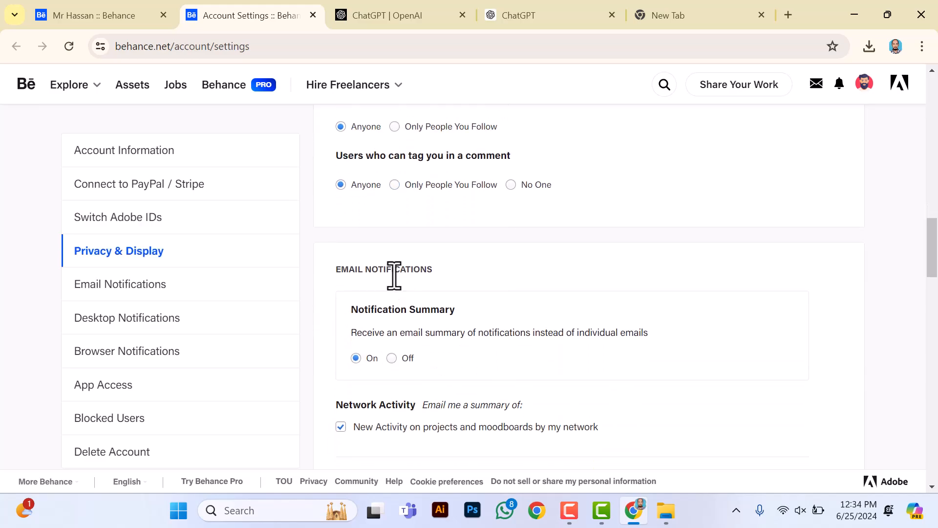
pyautogui.scroll(-6, 391, 284)
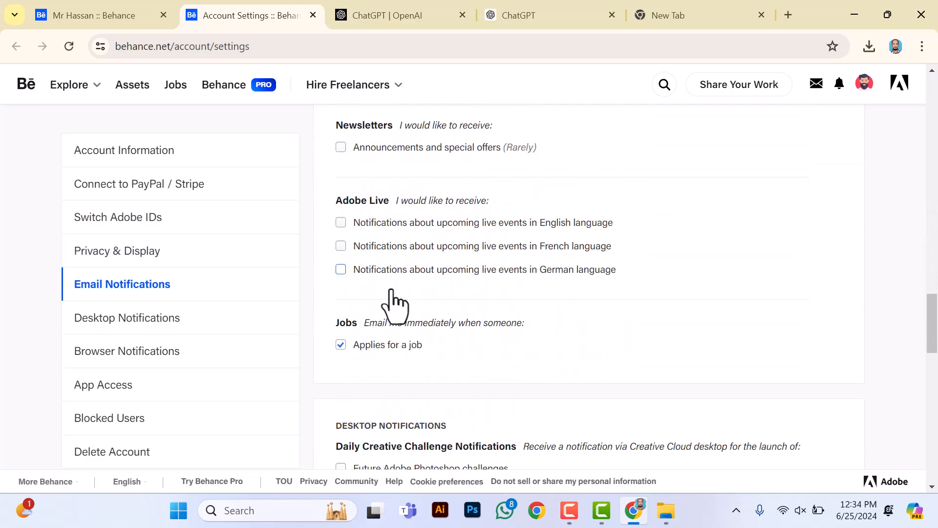
pyautogui.scroll(-6, 391, 293)
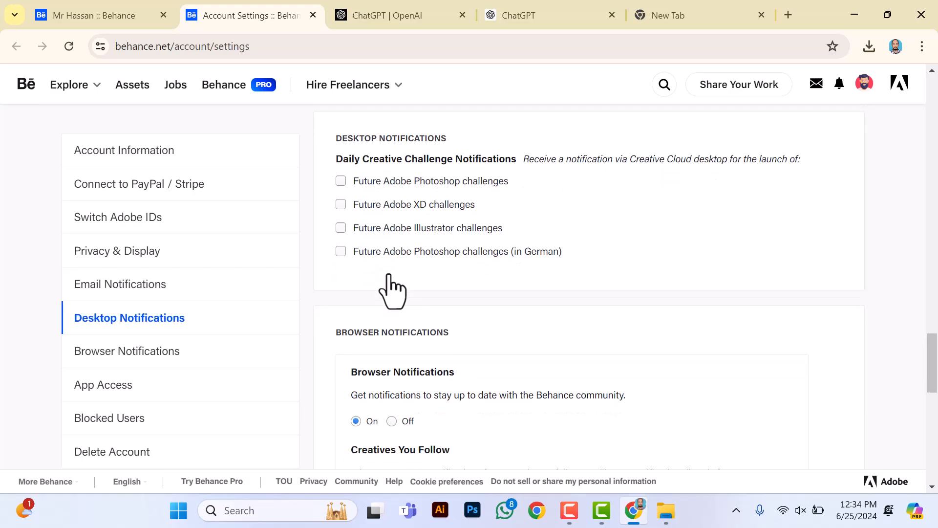
pyautogui.scroll(-5, 401, 266)
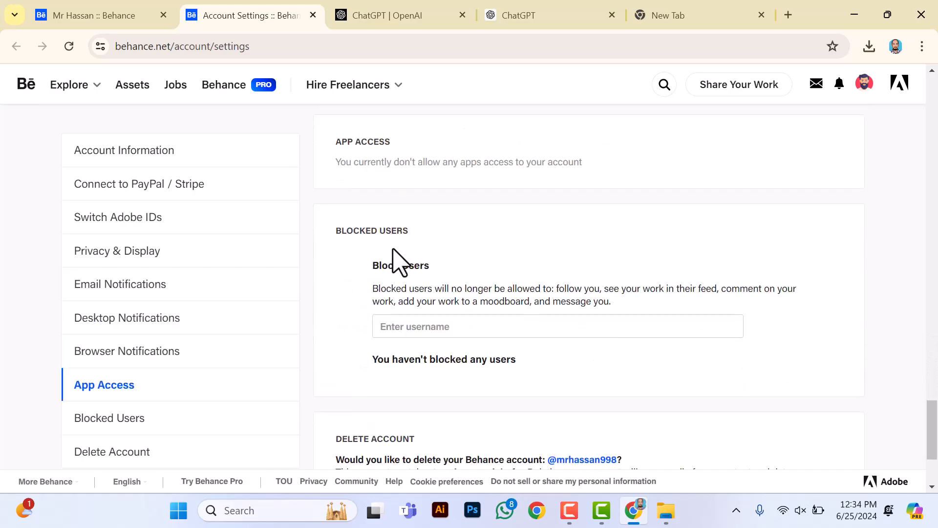
pyautogui.click(415, 377)
pyautogui.scroll(-3, 420, 371)
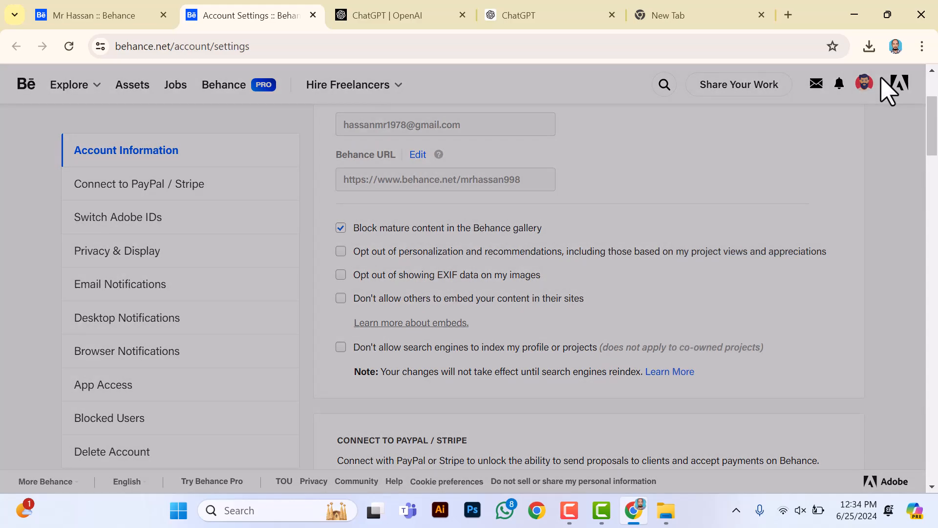
# Open the Behance profile and look over its checklist, hiring availability and project area
pyautogui.moveTo(866, 91)
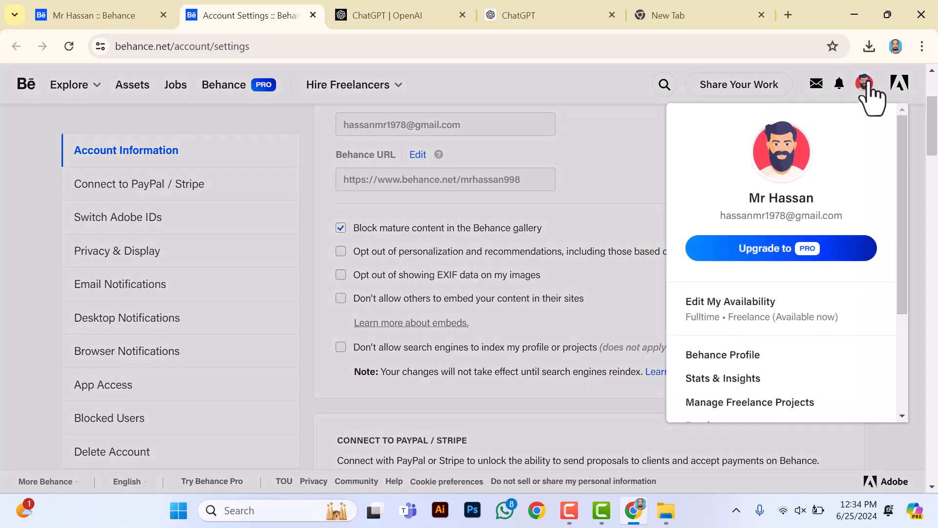
pyautogui.click(750, 358)
pyautogui.scroll(-3, 454, 398)
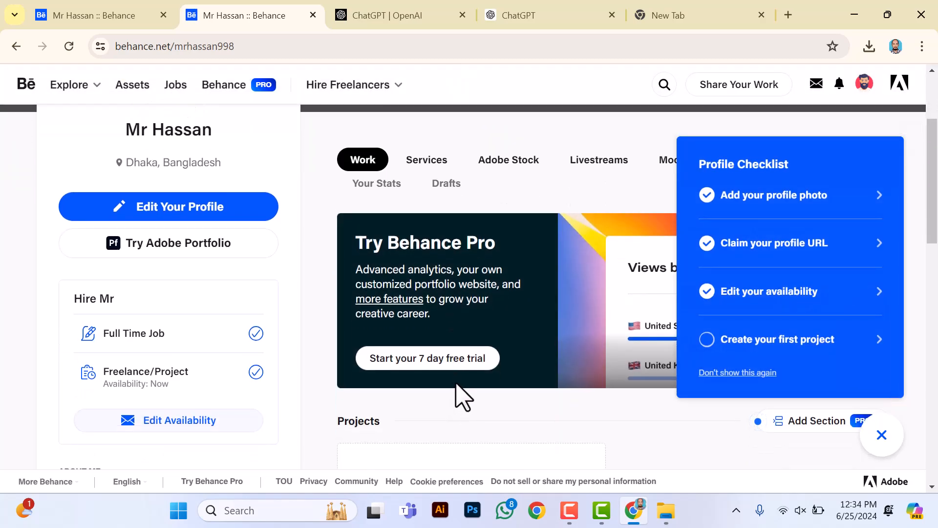
pyautogui.scroll(3, 459, 386)
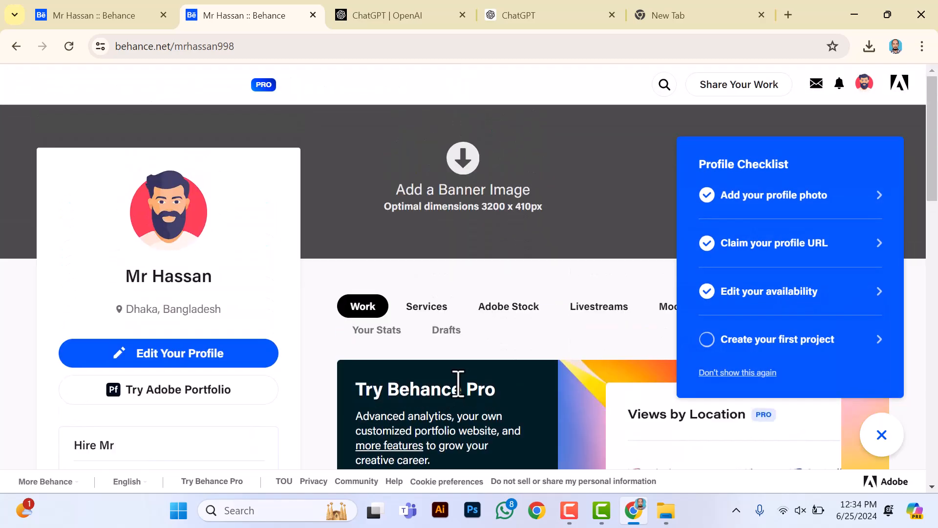
pyautogui.scroll(-4, 551, 341)
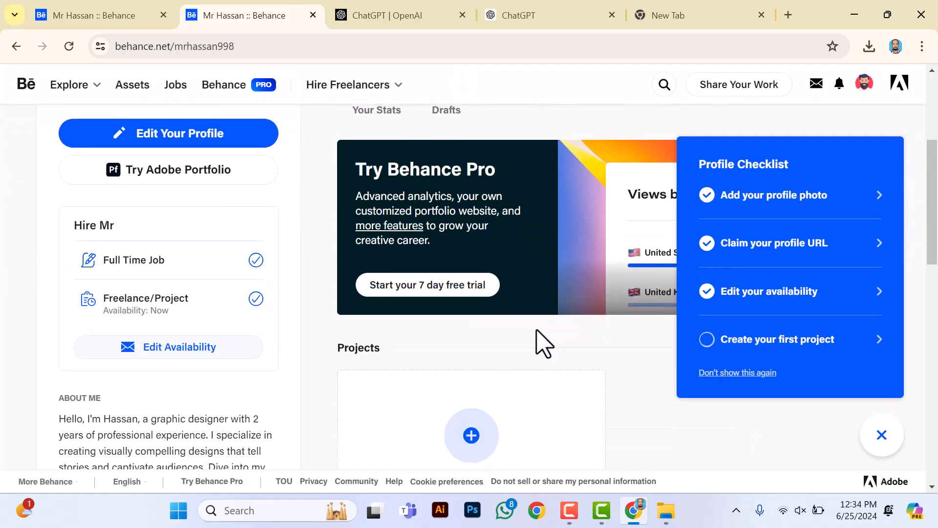
pyautogui.scroll(4, 544, 343)
# Start a new project from the profile page and begin building it with image content
pyautogui.click(722, 87)
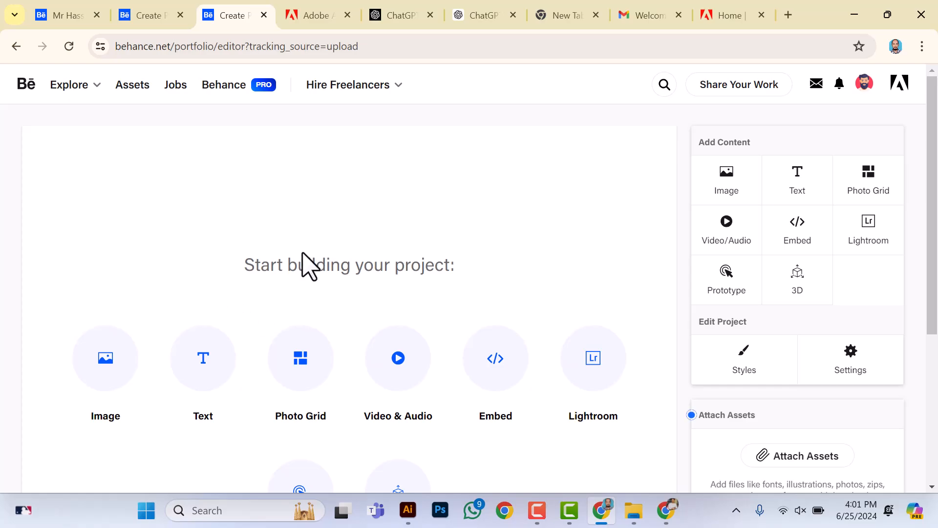
pyautogui.scroll(-2, 274, 269)
pyautogui.click(109, 308)
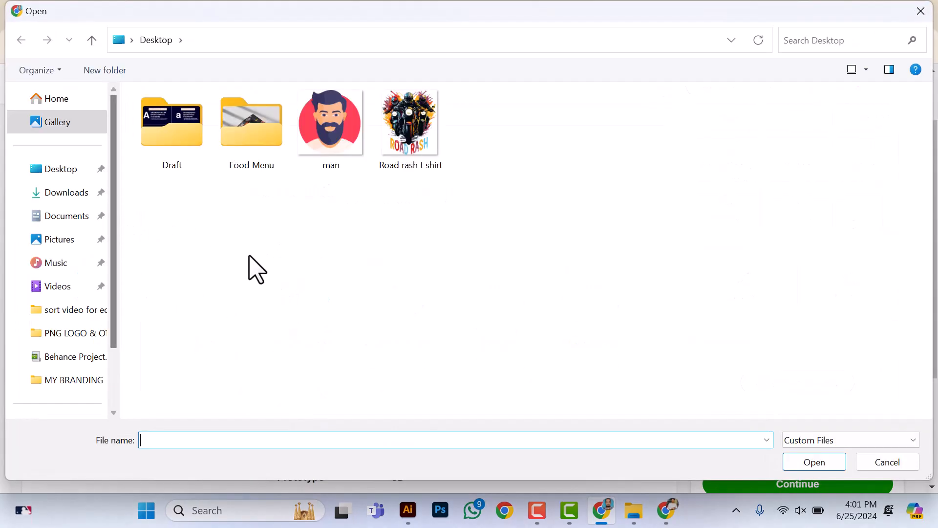
# Upload all six Nasihah Books artboard images from the Nasihah books folder inside PROJECTS FOR BEHANCE on drive D
pyautogui.scroll(-2, 68, 404)
pyautogui.click(60, 329)
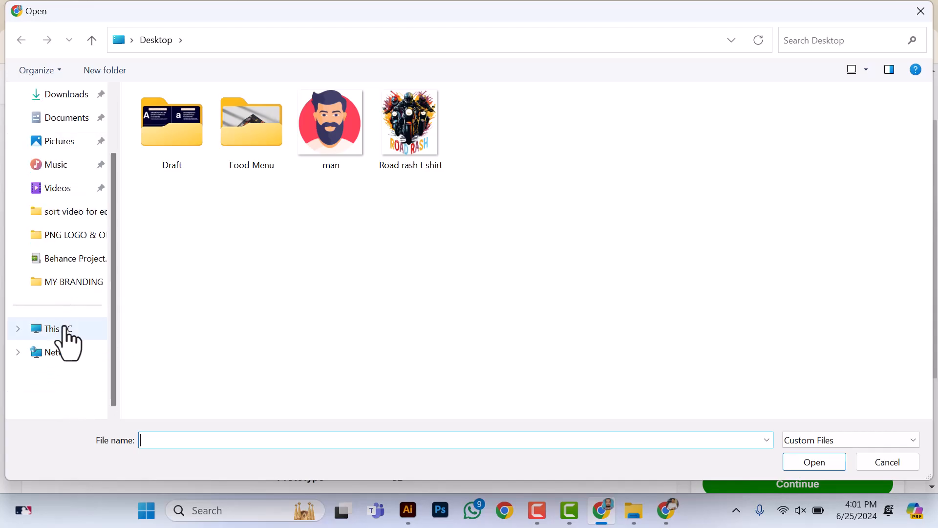
pyautogui.doubleClick(410, 149)
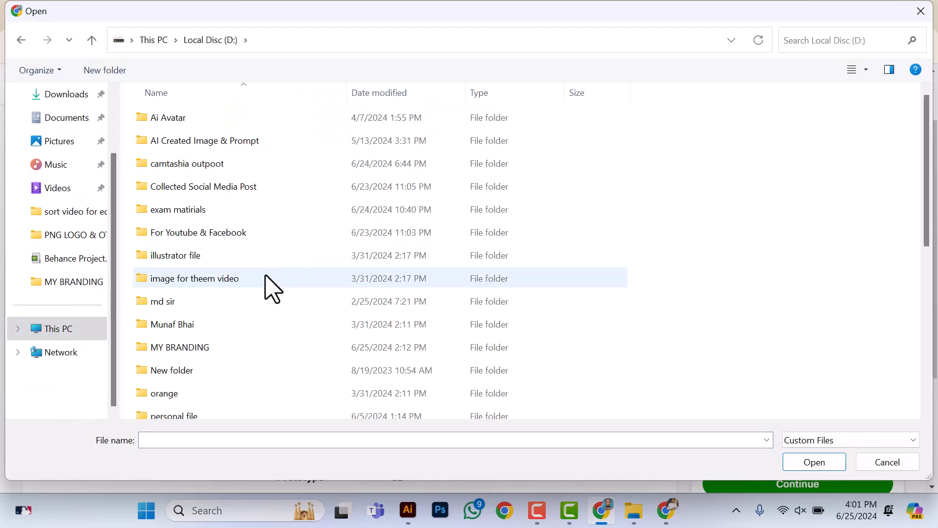
pyautogui.scroll(-4, 268, 287)
pyautogui.scroll(-1, 254, 386)
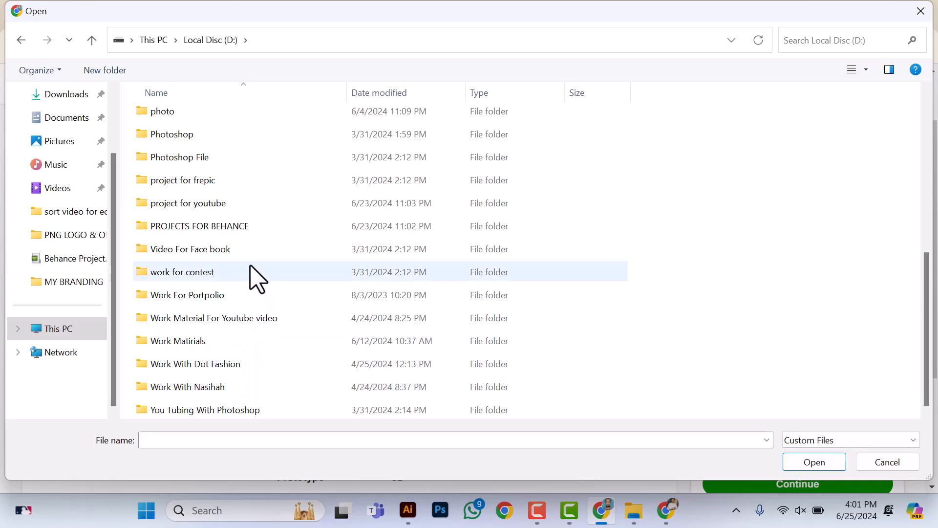
pyautogui.click(244, 228)
pyautogui.doubleClick(244, 227)
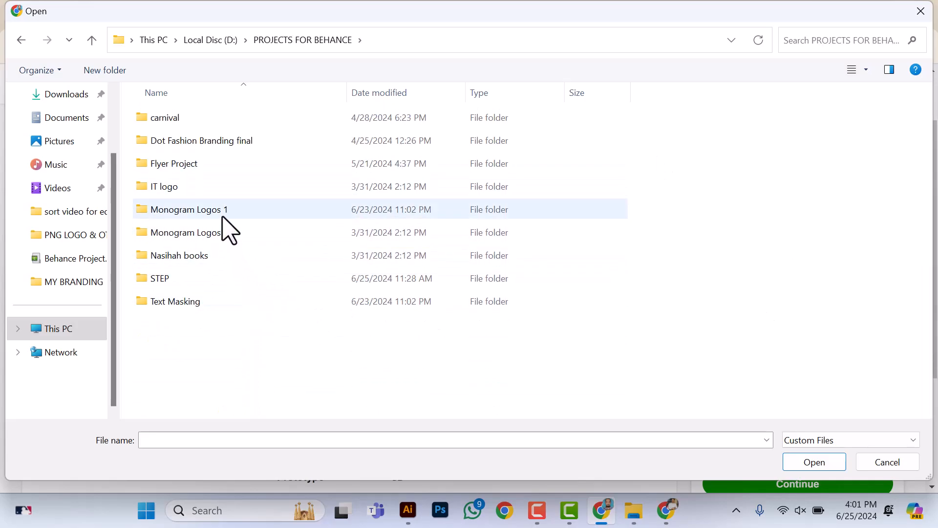
pyautogui.doubleClick(205, 255)
pyautogui.moveTo(163, 287); pyautogui.dragTo(643, 149)
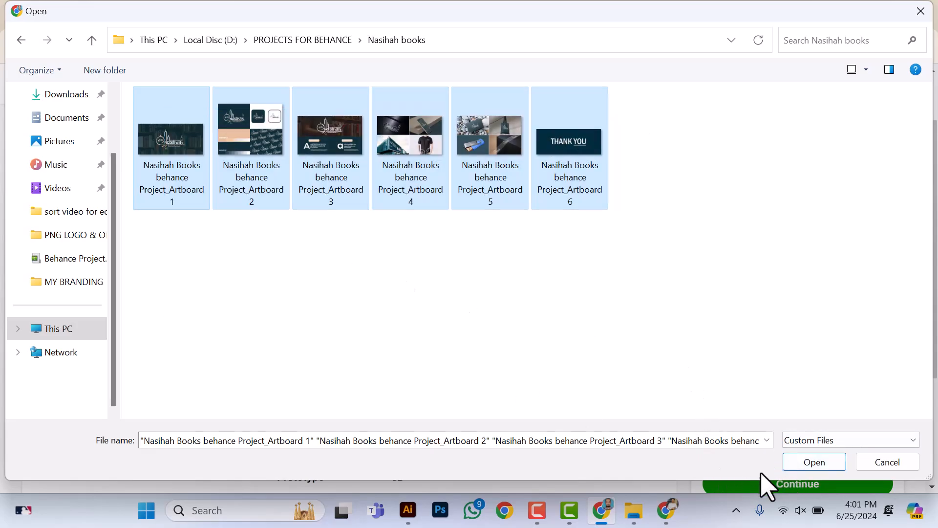
pyautogui.click(815, 463)
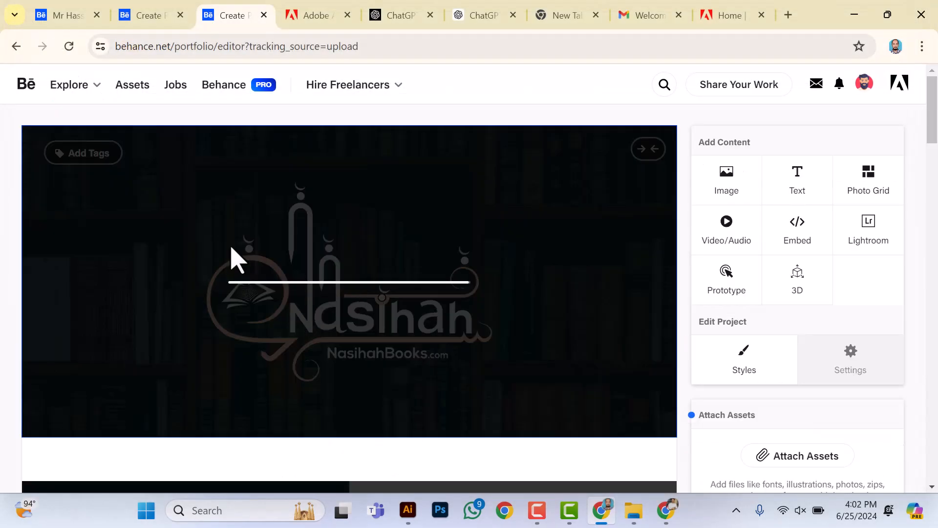
# Look through the uploaded artboards in the project editor, examining the logo, color palette and typography images and the spacing between them
pyautogui.scroll(-6, 303, 276)
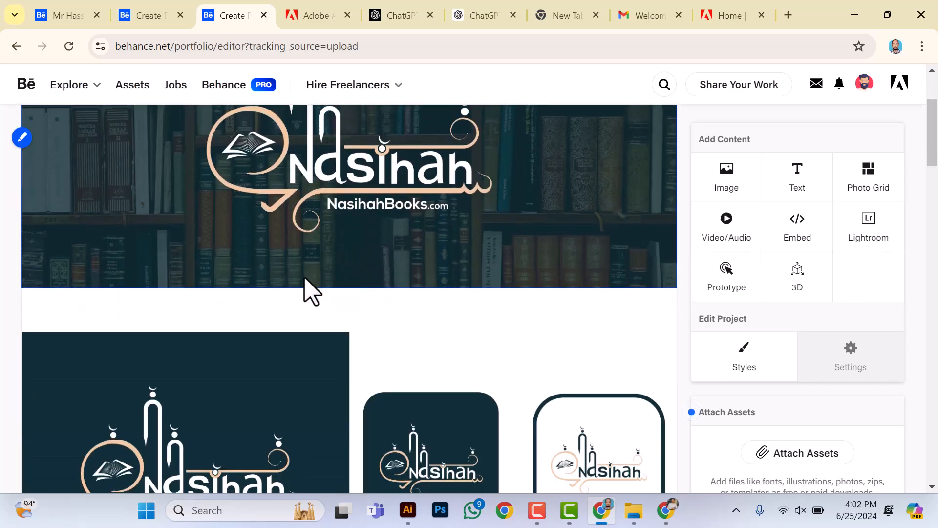
pyautogui.scroll(-15, 272, 279)
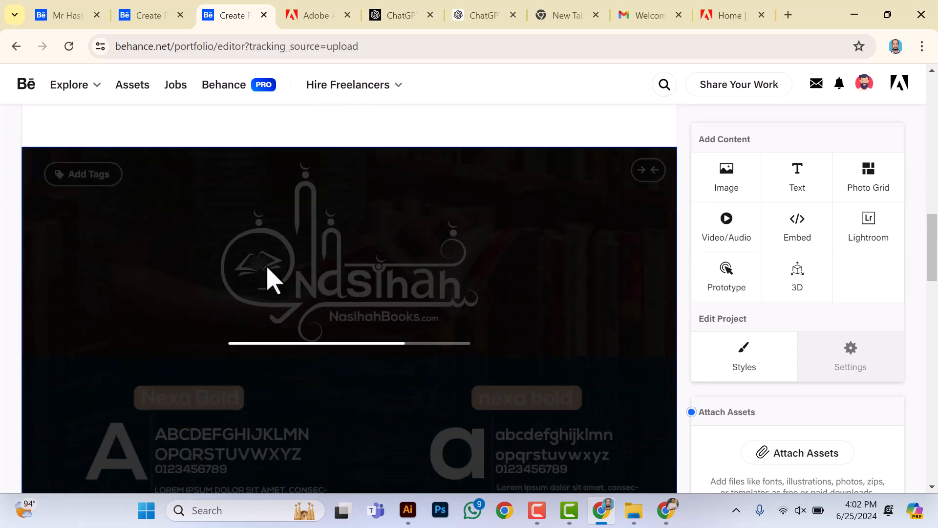
pyautogui.scroll(-4, 272, 278)
pyautogui.scroll(13, 266, 289)
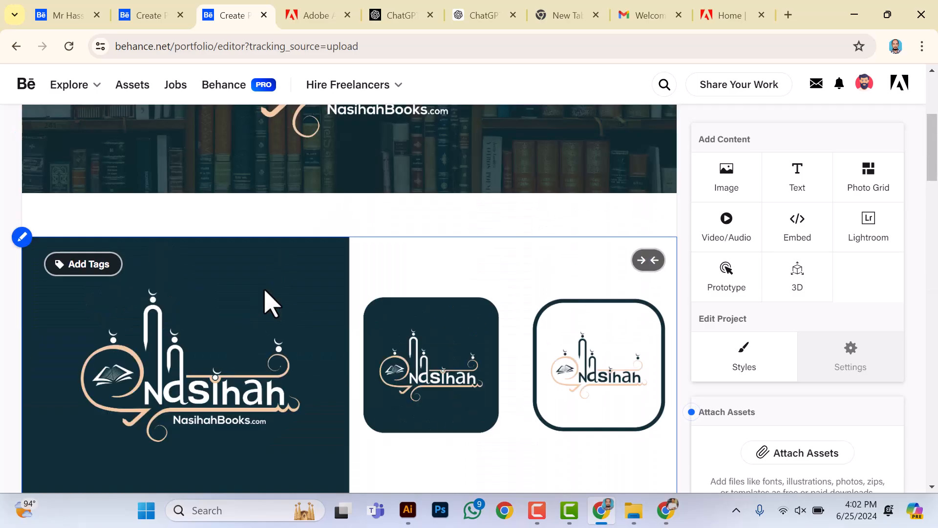
pyautogui.scroll(-2, 260, 277)
pyautogui.scroll(-5, 264, 293)
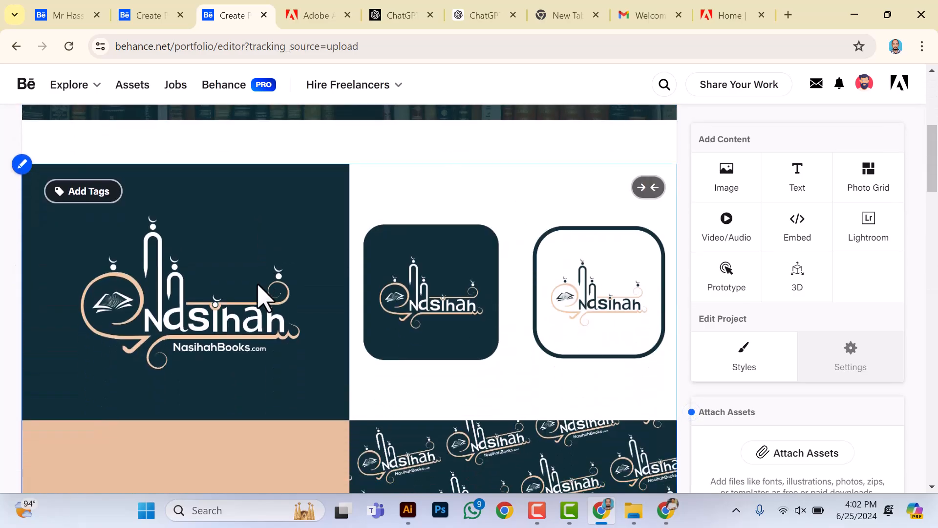
pyautogui.scroll(-4, 342, 354)
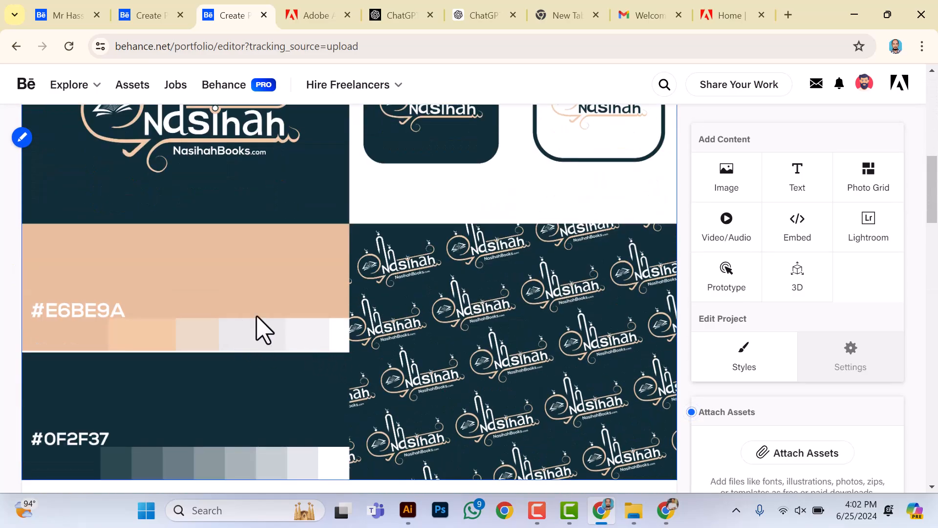
pyautogui.scroll(-3, 415, 361)
pyautogui.moveTo(386, 364)
pyautogui.scroll(-3, 386, 364)
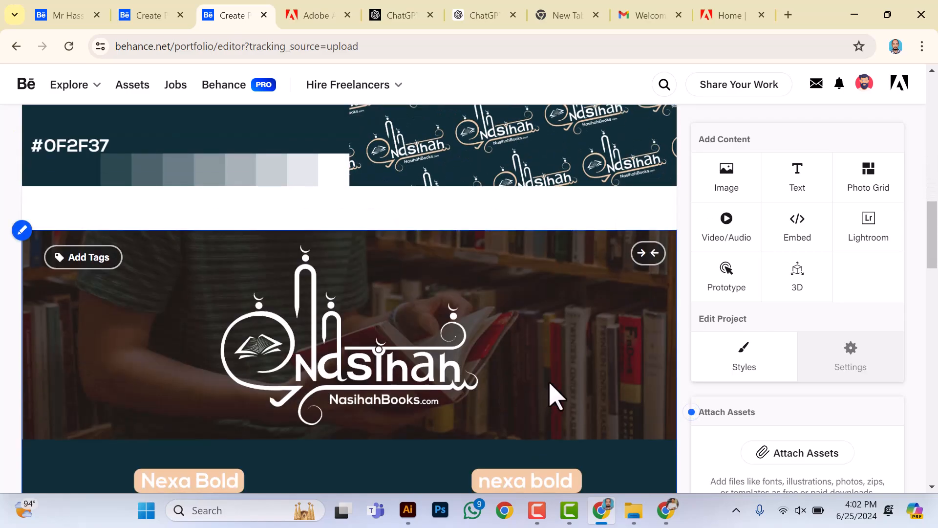
pyautogui.scroll(6, 268, 314)
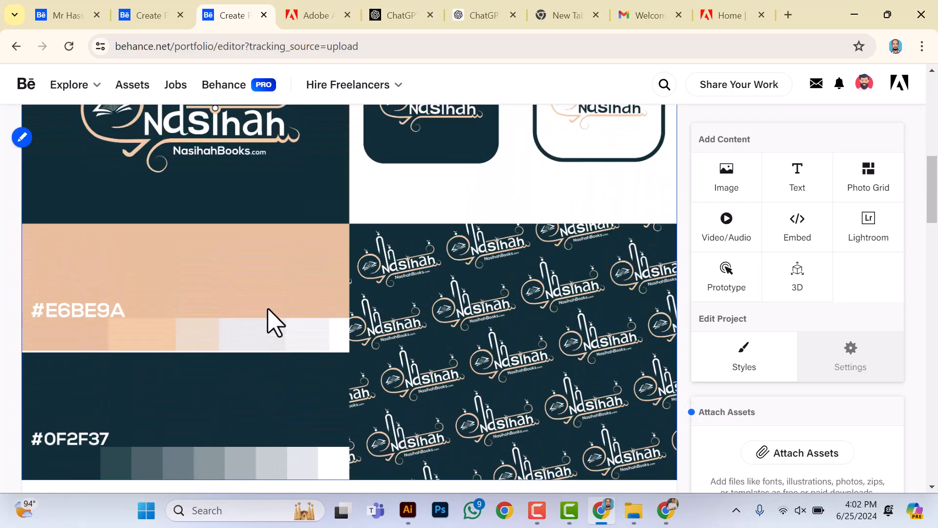
pyautogui.scroll(5, 275, 322)
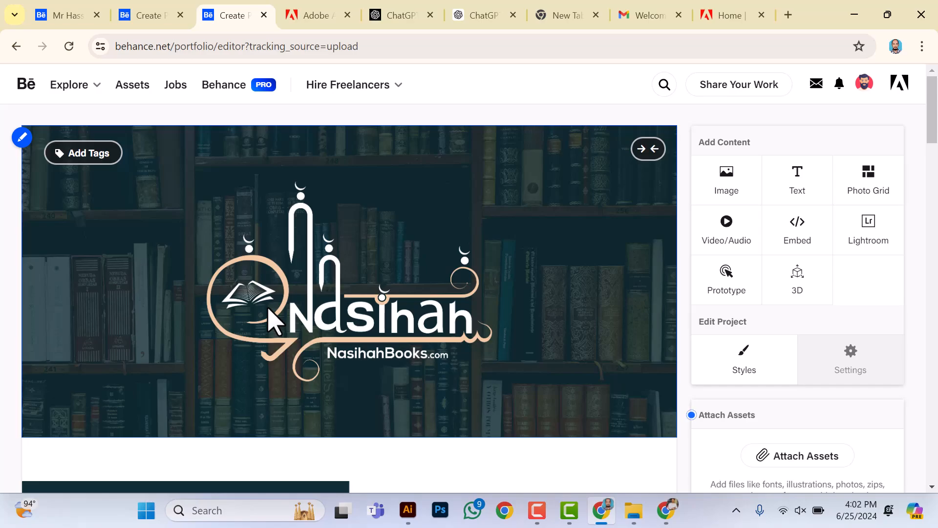
pyautogui.scroll(-4, 271, 319)
pyautogui.scroll(4, 268, 318)
pyautogui.scroll(-5, 288, 289)
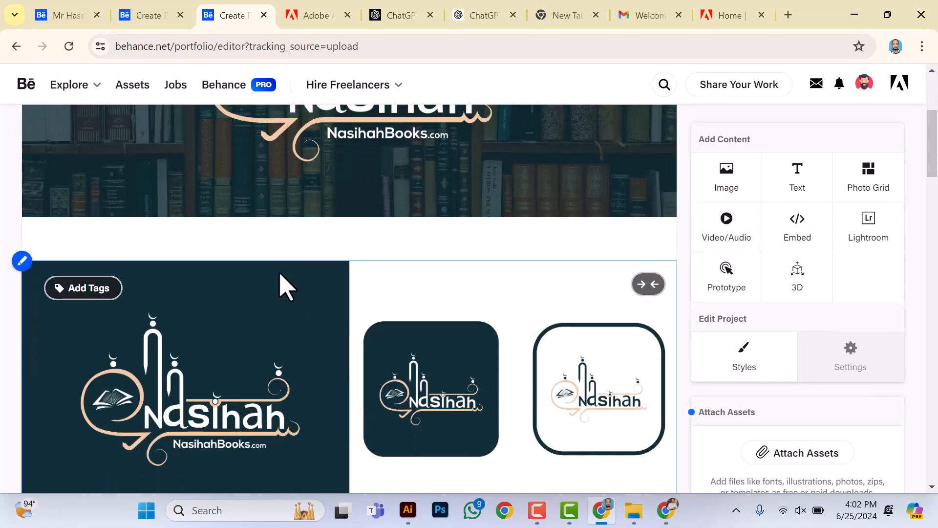
# Add the image tags "logo" and "brand identity" to the first artboard with the bookshelf background
pyautogui.scroll(5, 286, 288)
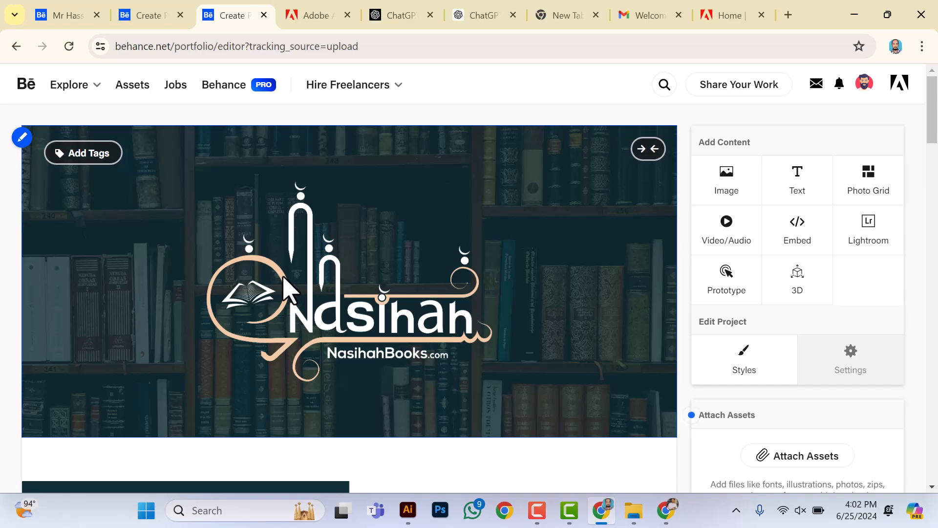
pyautogui.scroll(-2, 269, 281)
pyautogui.scroll(-2, 205, 325)
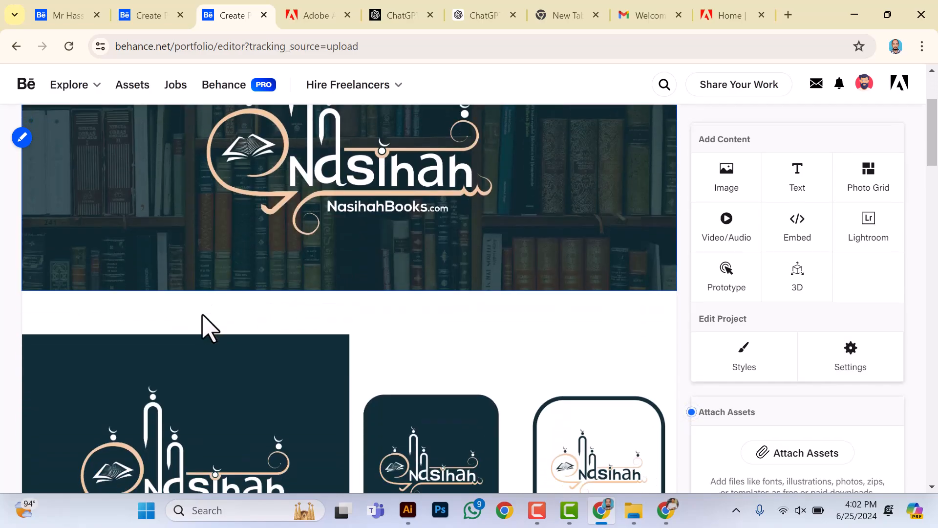
pyautogui.scroll(3, 254, 340)
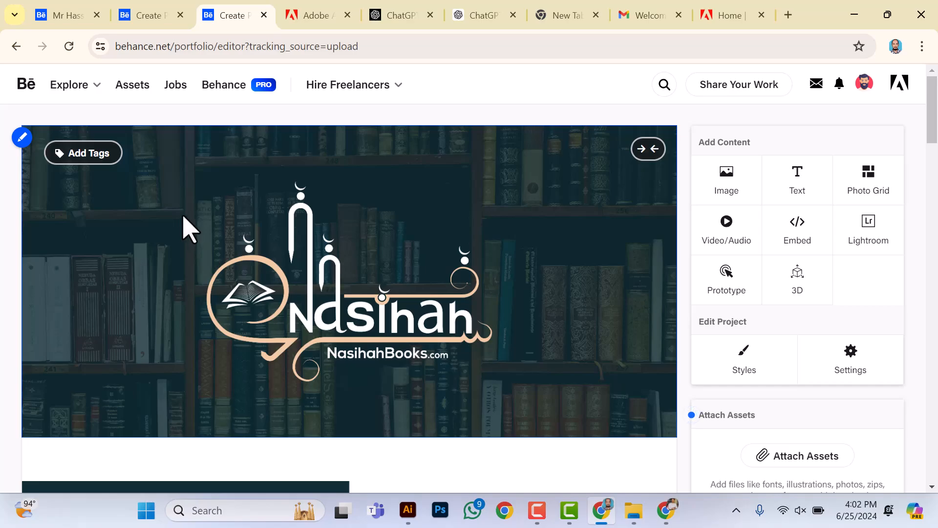
pyautogui.scroll(-3, 246, 322)
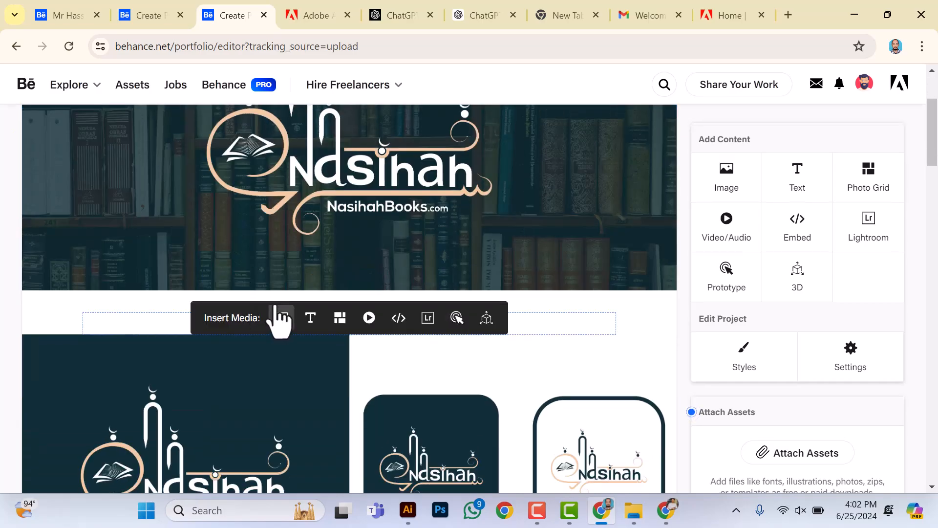
pyautogui.scroll(3, 264, 313)
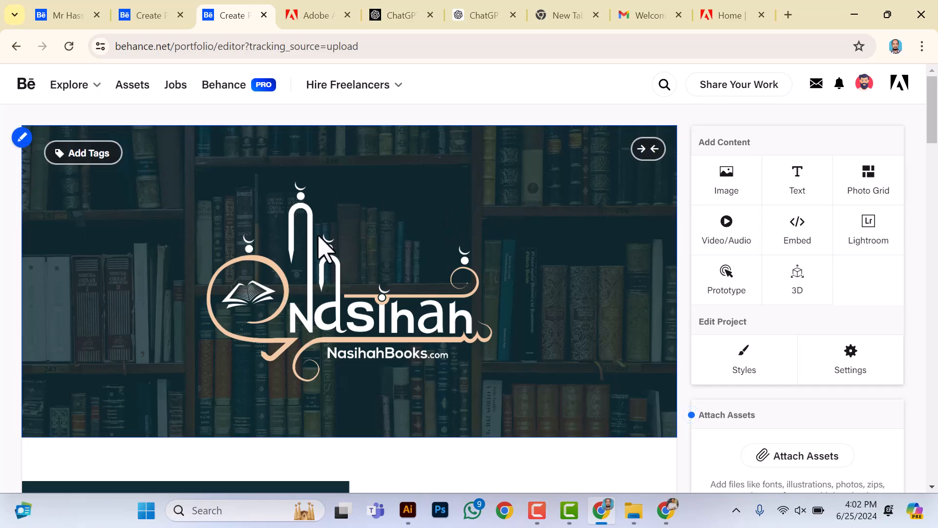
pyautogui.click(86, 160)
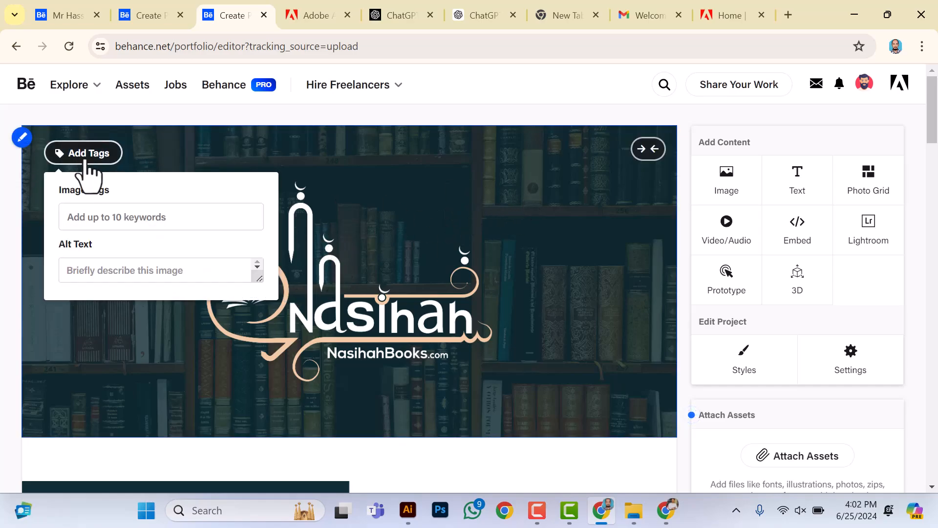
pyautogui.click(130, 217)
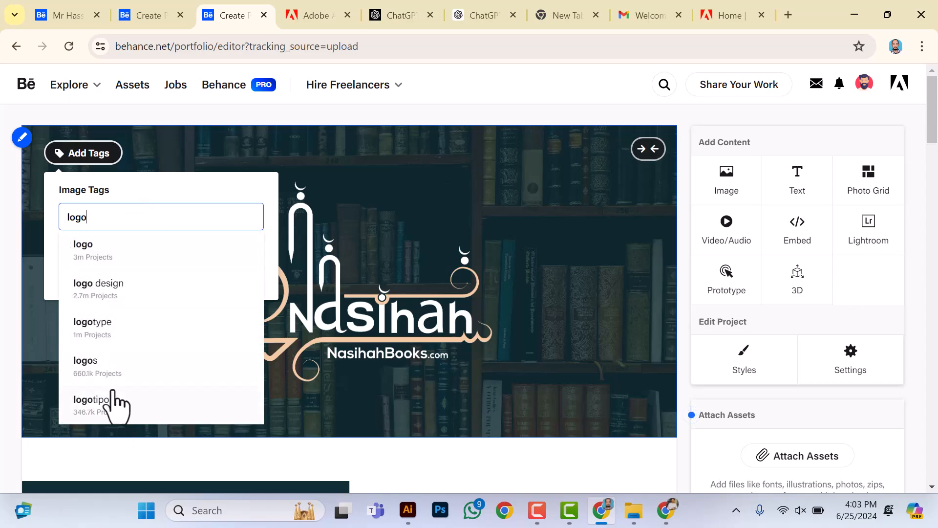
pyautogui.click(100, 251)
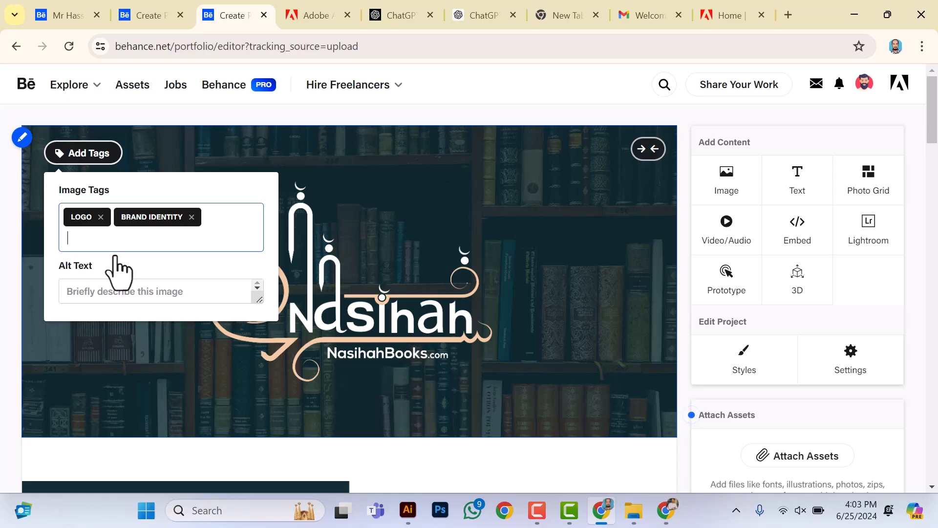
pyautogui.click(338, 291)
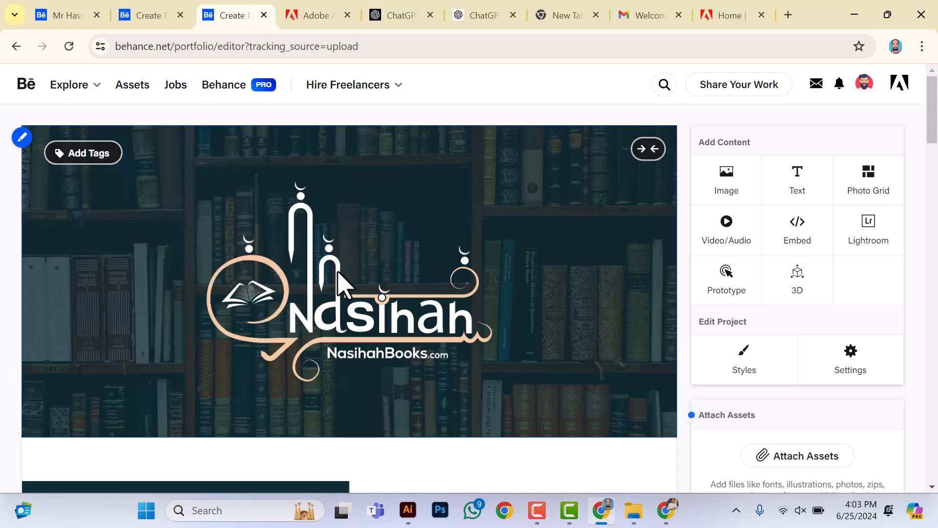
# Tag the second artboard, with the logo variations and color palette, as "mockup", leaving its alt text empty
pyautogui.scroll(-10, 337, 281)
pyautogui.scroll(3, 309, 329)
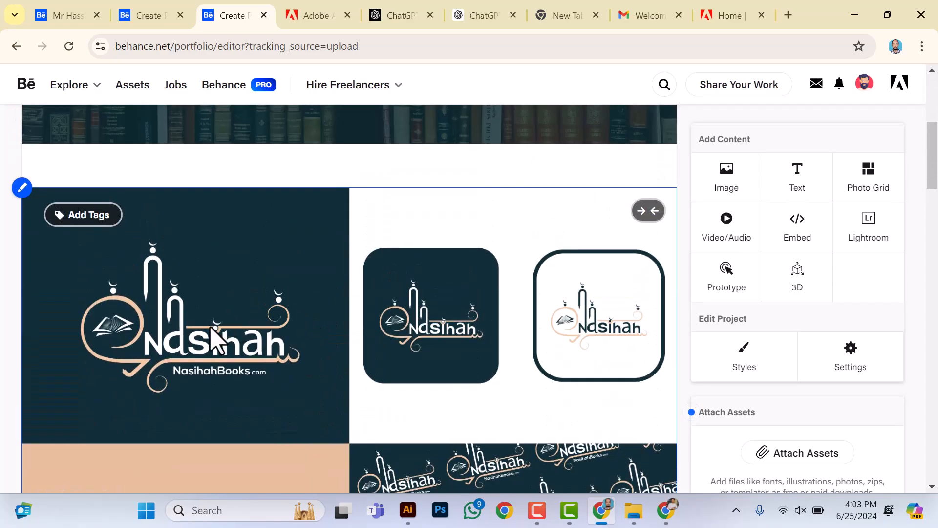
pyautogui.click(78, 219)
pyautogui.click(99, 285)
pyautogui.write('mock')
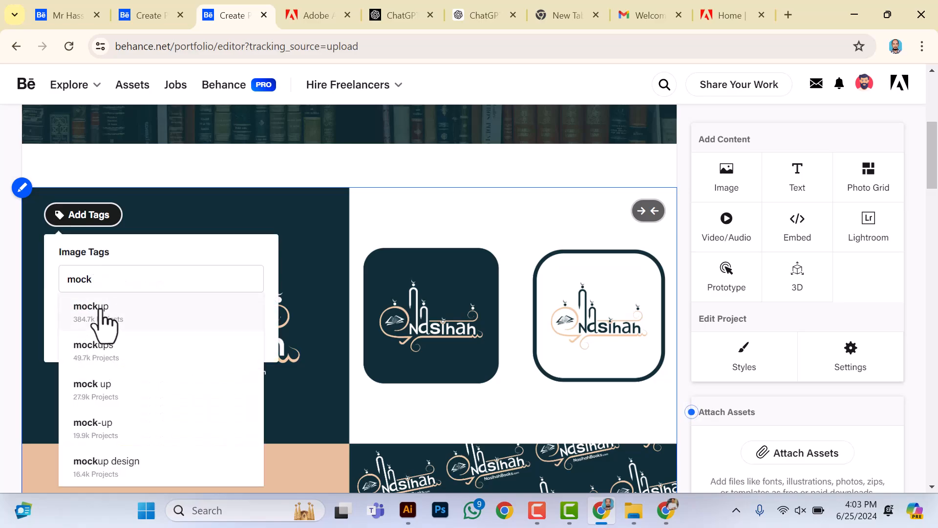
pyautogui.click(101, 322)
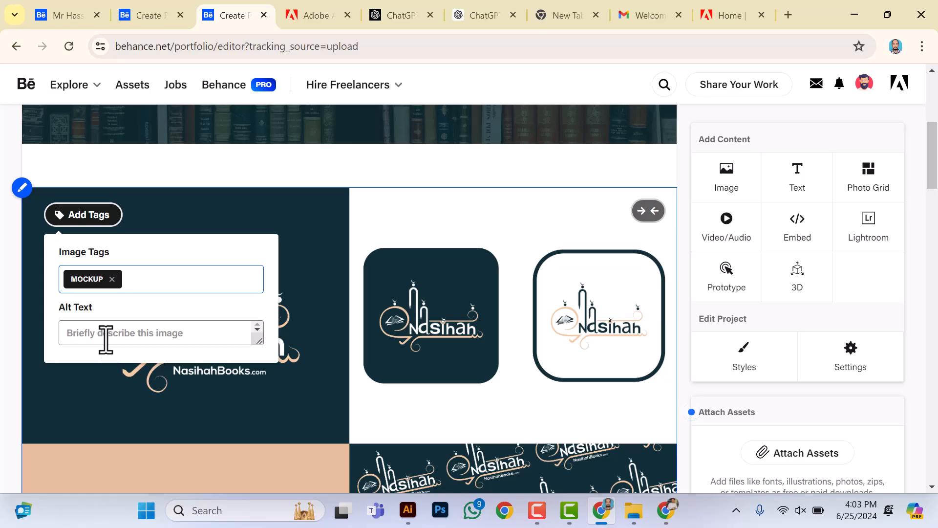
pyautogui.click(78, 333)
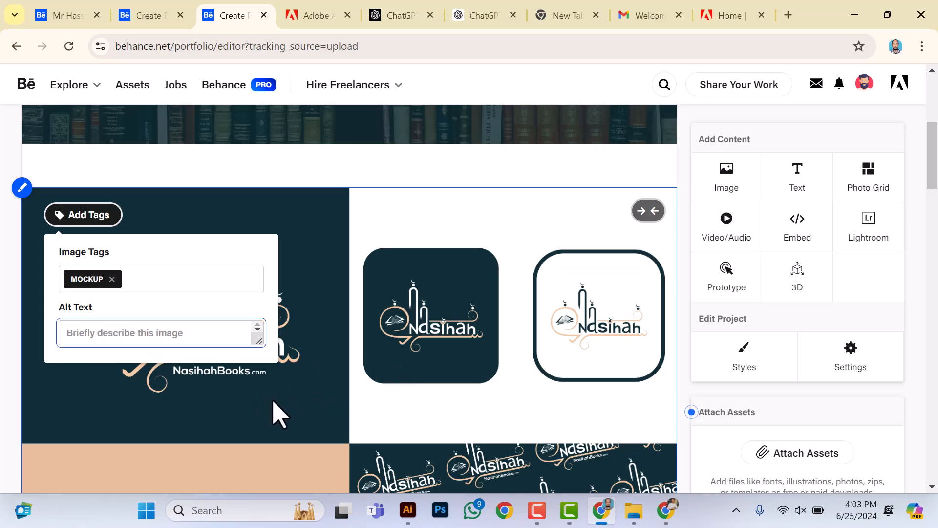
# Add an empty text block at the end of the project, below the THANK YOU image
pyautogui.scroll(-2, 350, 394)
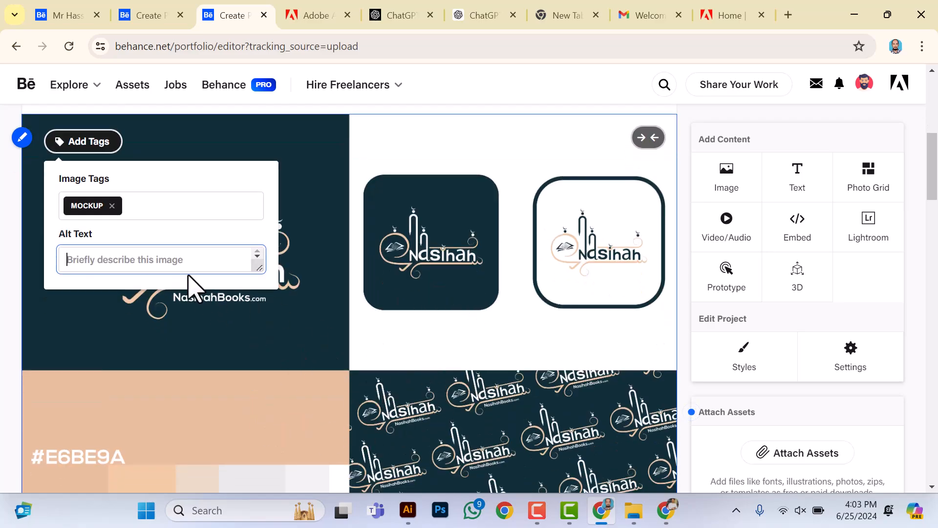
pyautogui.scroll(-7, 142, 314)
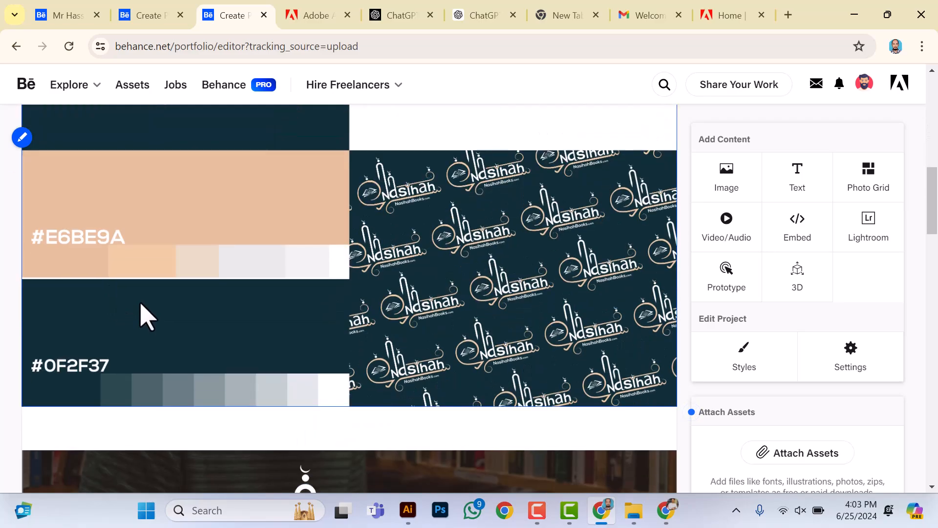
pyautogui.scroll(15, 226, 335)
pyautogui.scroll(1, 166, 330)
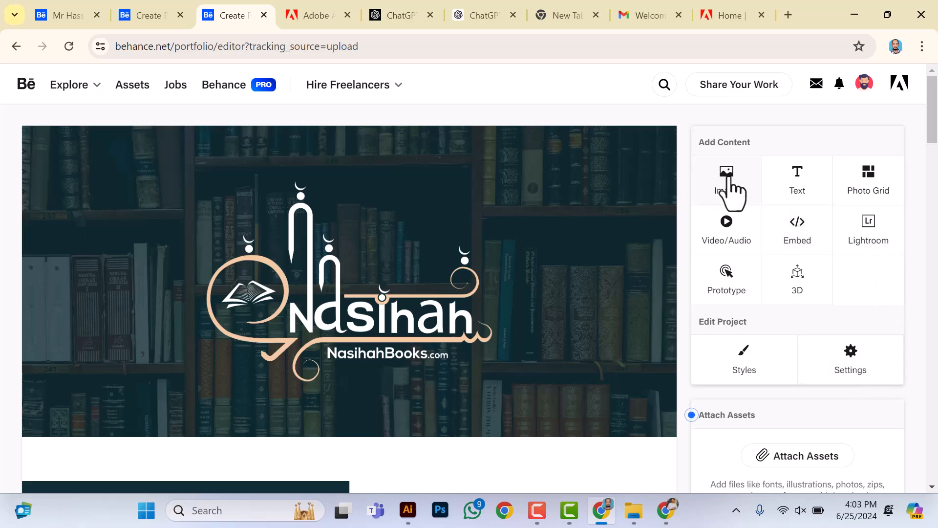
pyautogui.click(801, 198)
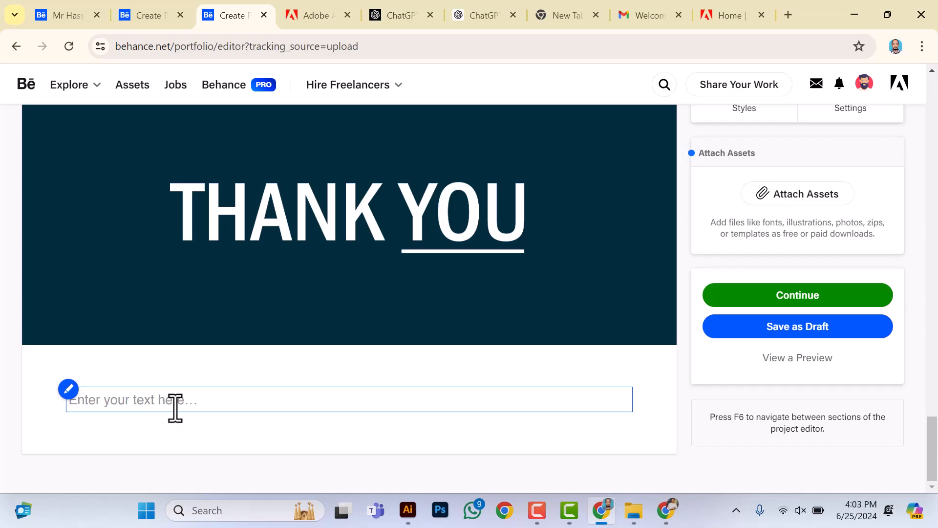
# Set the content spacing to 0 px in the project styles and try out a different background color
pyautogui.scroll(6, 619, 318)
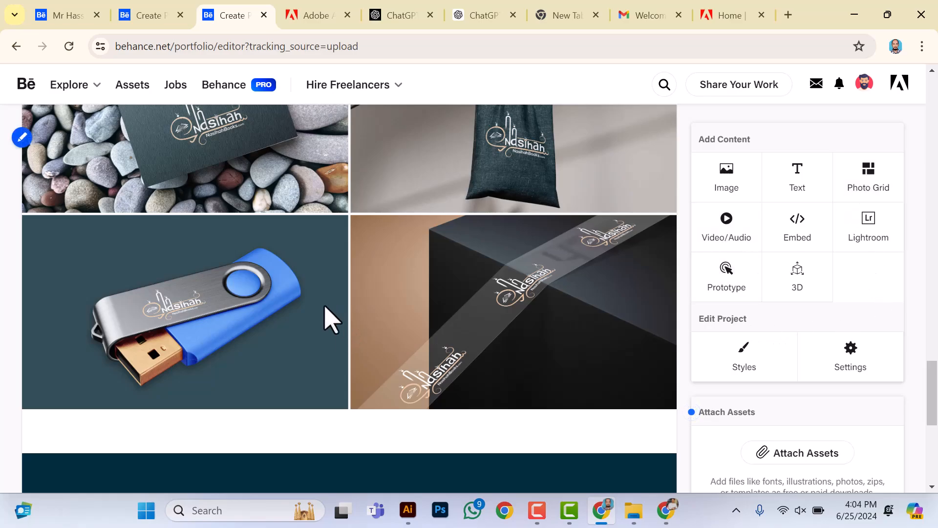
pyautogui.scroll(-2, 293, 342)
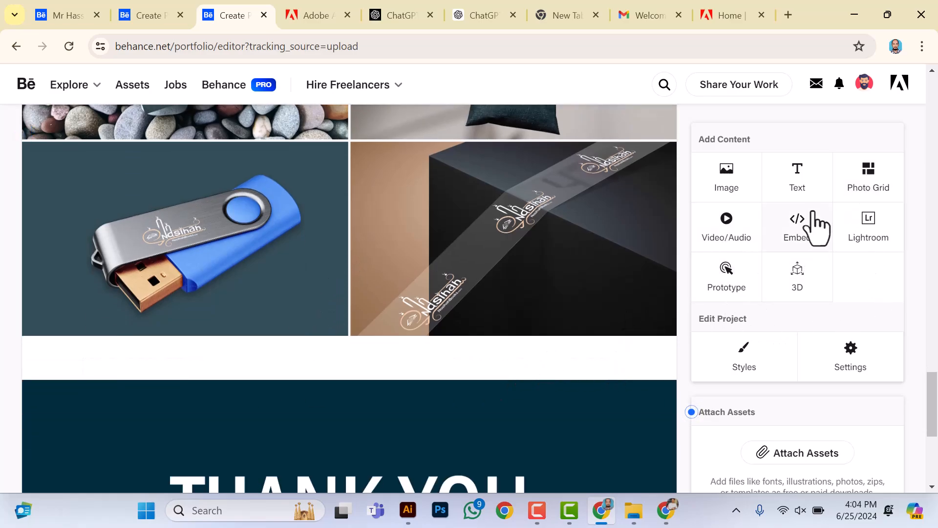
pyautogui.click(854, 195)
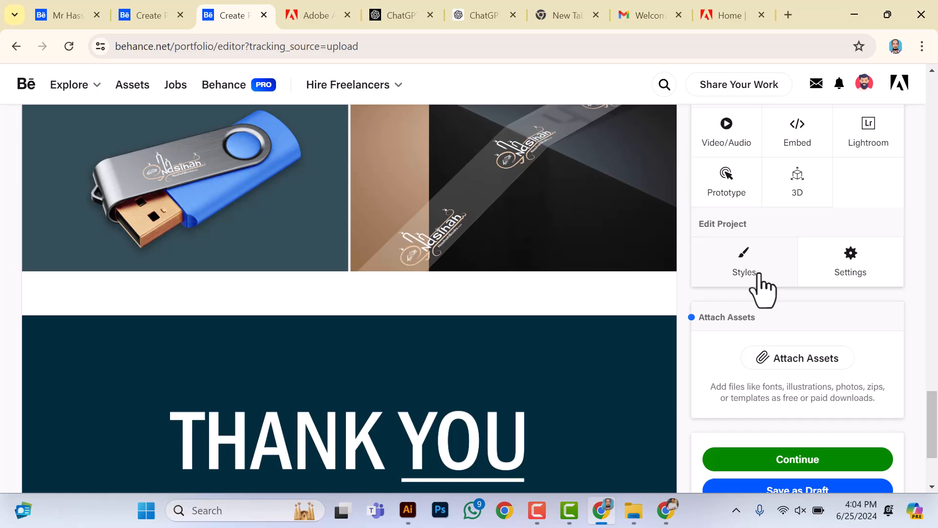
pyautogui.click(756, 277)
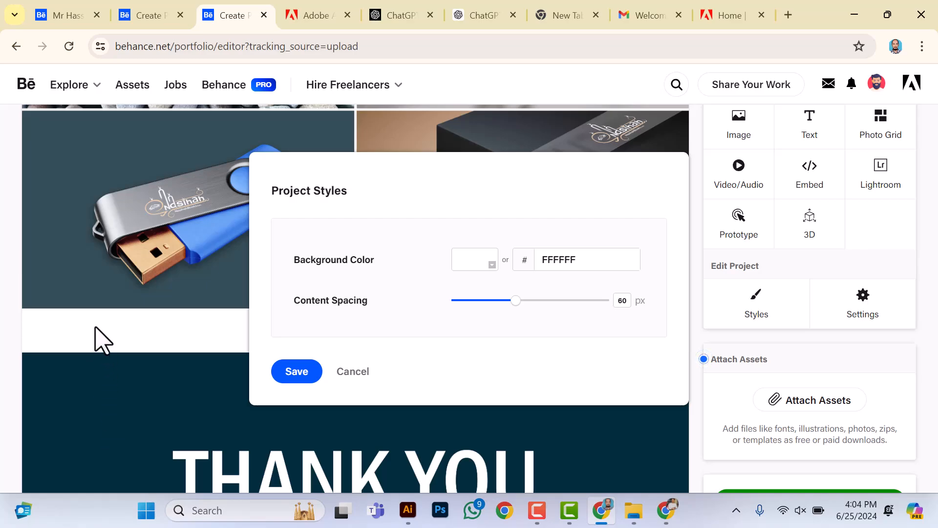
pyautogui.moveTo(517, 300); pyautogui.dragTo(442, 315)
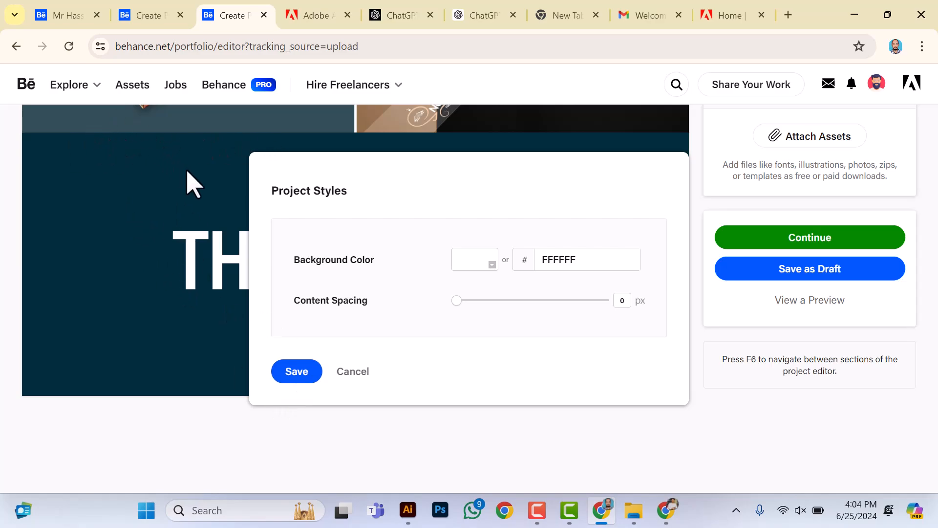
pyautogui.click(472, 274)
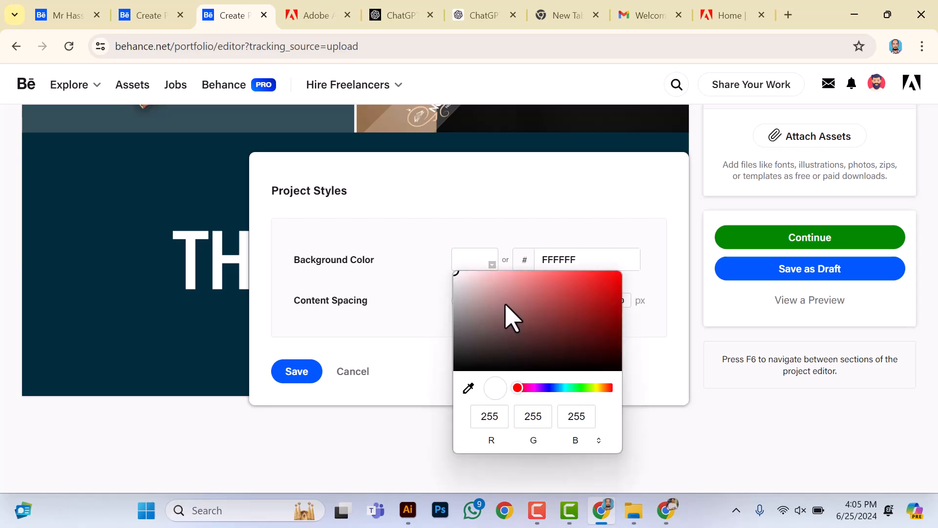
pyautogui.moveTo(506, 314); pyautogui.dragTo(487, 346)
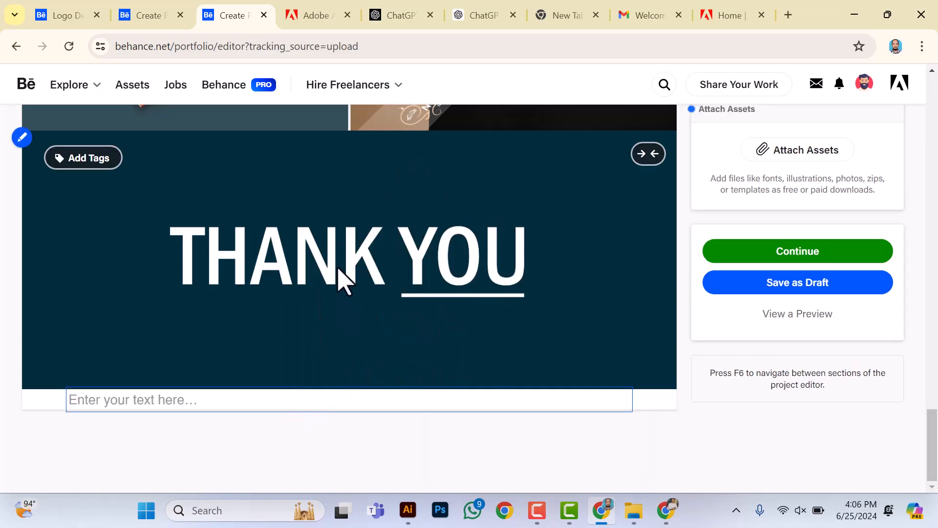
# Enter "Facebook" in the text block below the THANK YOU image and check the images above it
pyautogui.moveTo(333, 418)
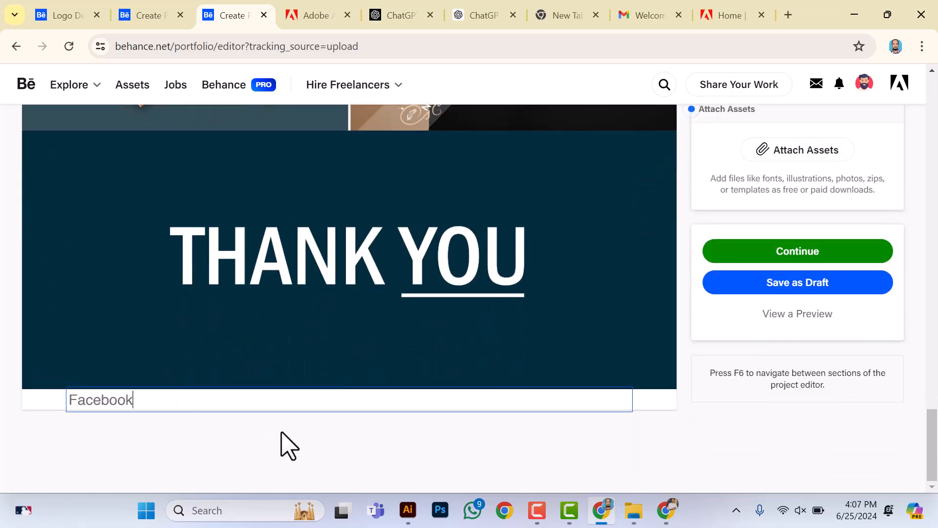
pyautogui.scroll(6, 294, 415)
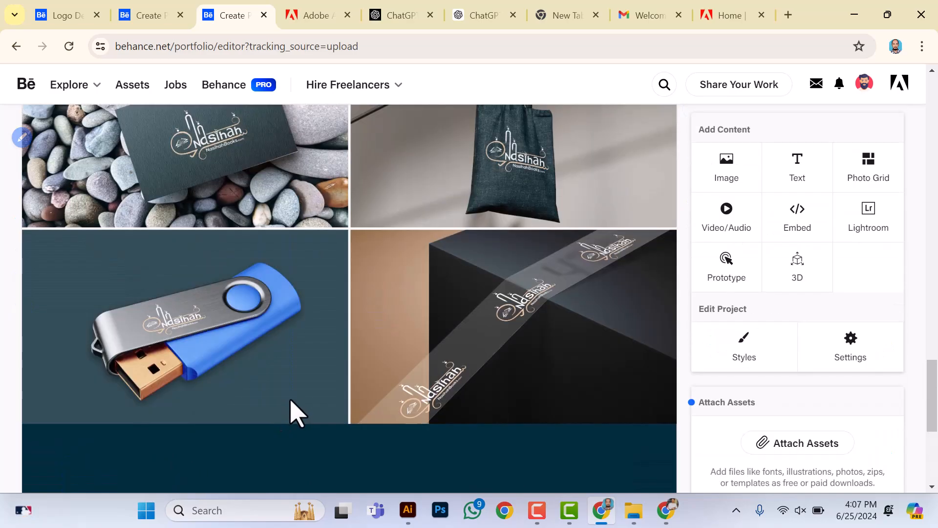
pyautogui.scroll(6, 298, 410)
pyautogui.scroll(-12, 718, 433)
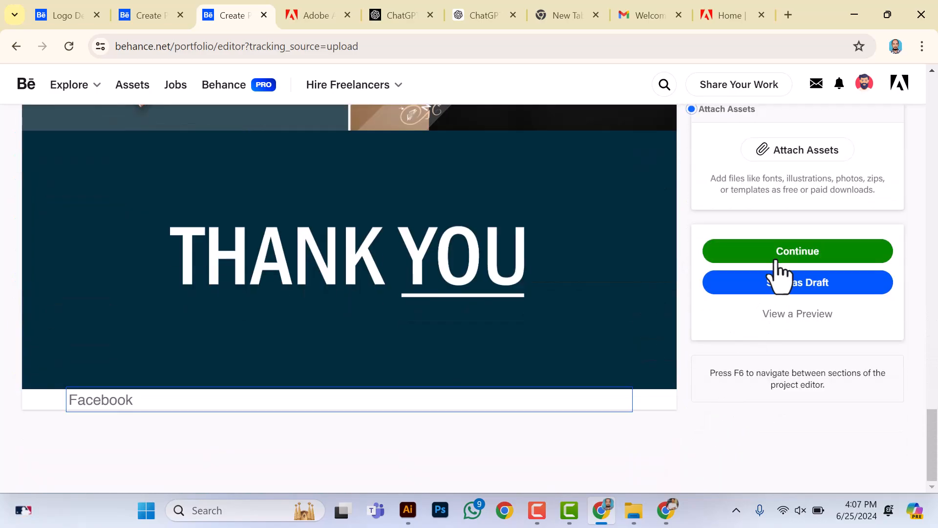
# Continue to the publishing details and crop the second artboard, with the logo variations and color palette, as the project cover
pyautogui.click(776, 262)
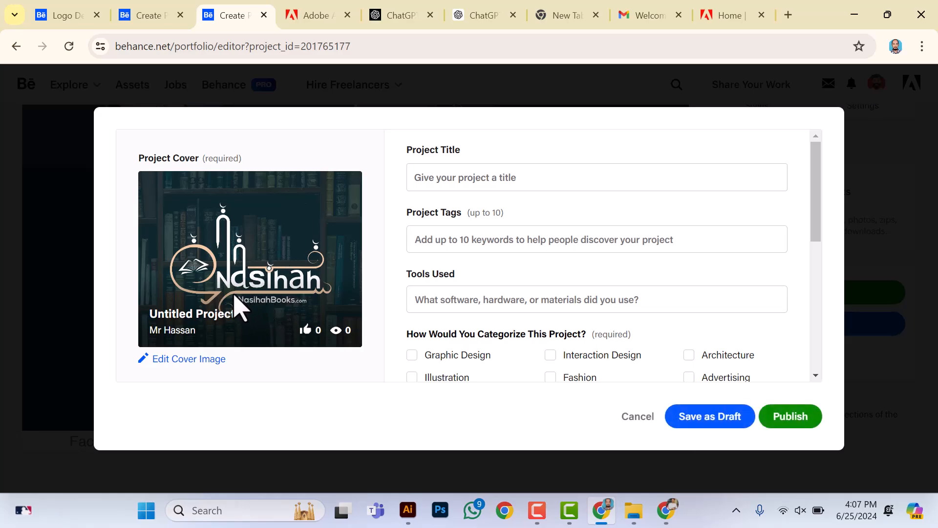
pyautogui.click(181, 360)
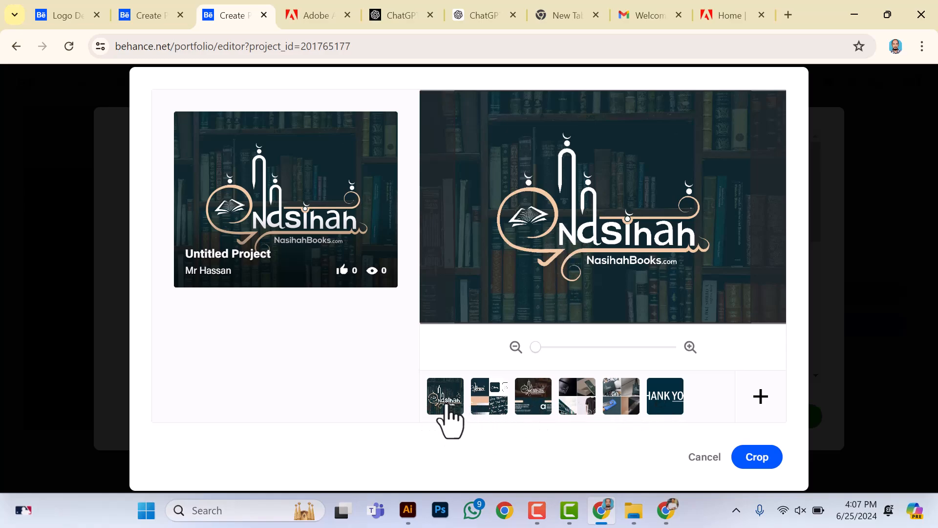
pyautogui.click(488, 415)
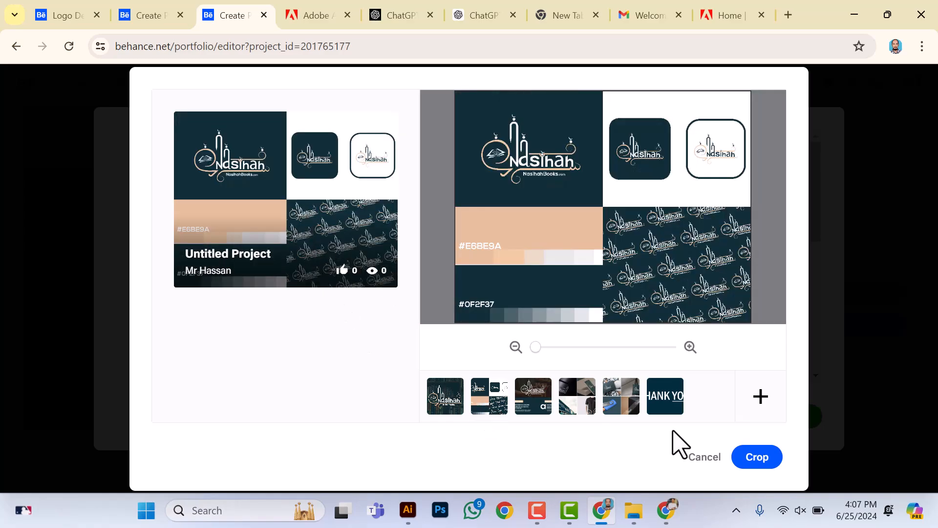
pyautogui.click(757, 458)
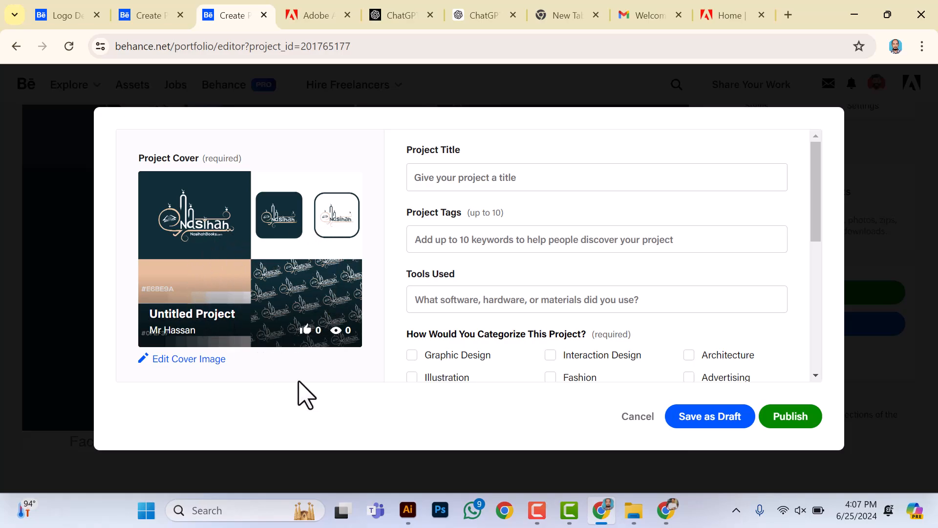
# Title the project "Logo Design For Nasihah Books"
pyautogui.click(477, 184)
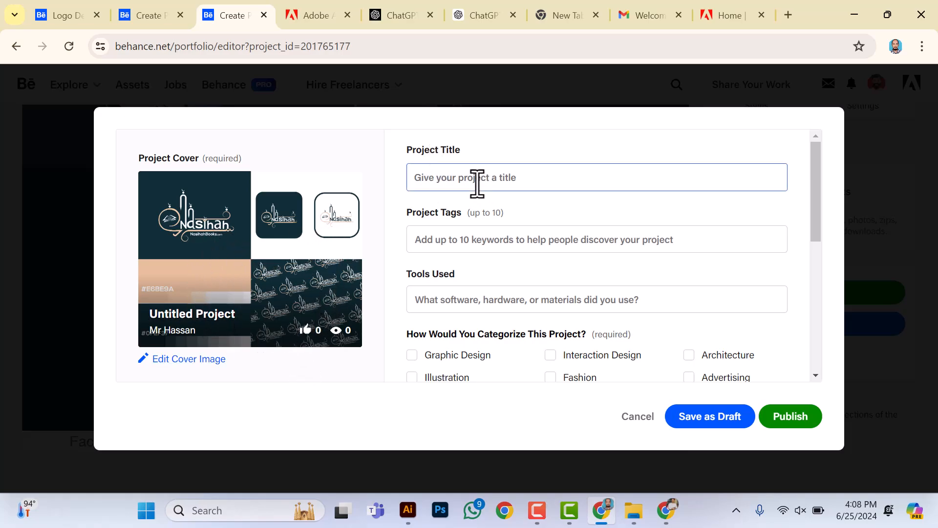
pyautogui.write('Logo')
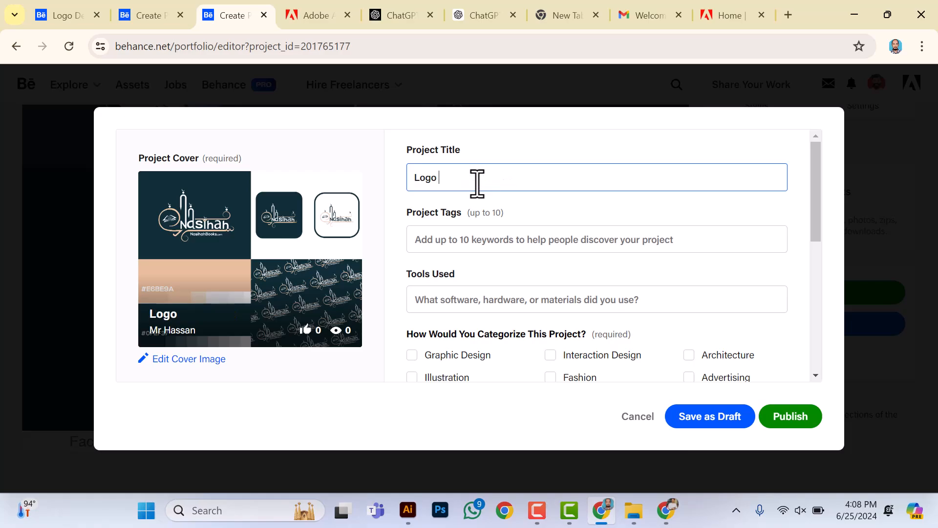
pyautogui.write(' Design For Nasihah Books')
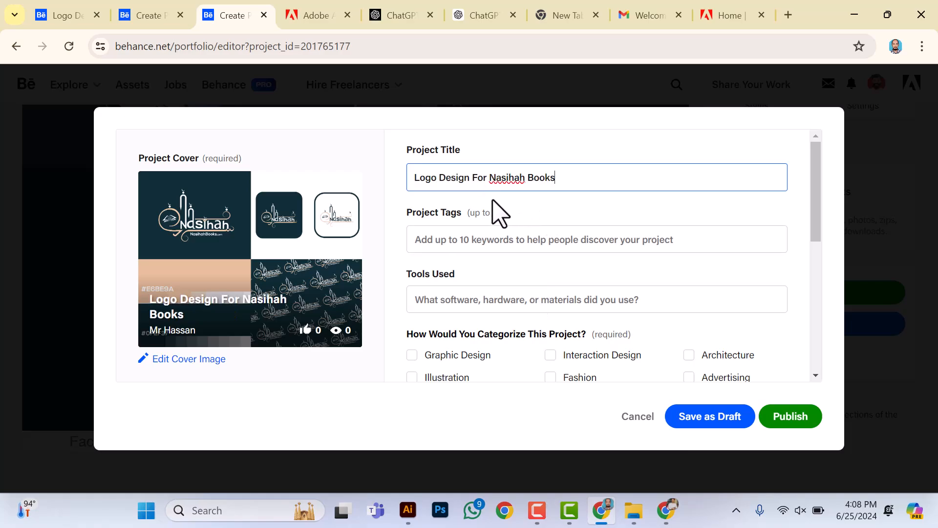
# Tag the project with logo, branding, brandidentity, logo design, brand identity, social media post, advertising and Adobe Illustrator
pyautogui.click(441, 245)
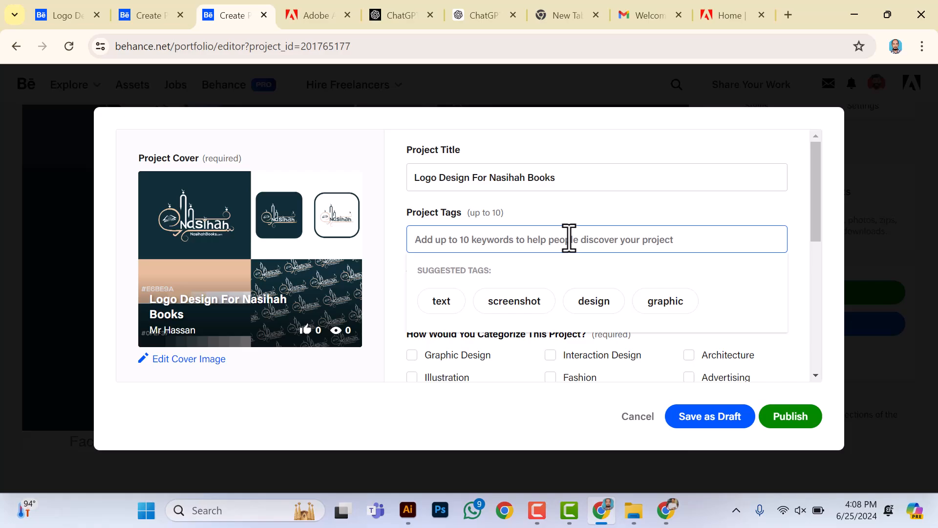
pyautogui.write('logo')
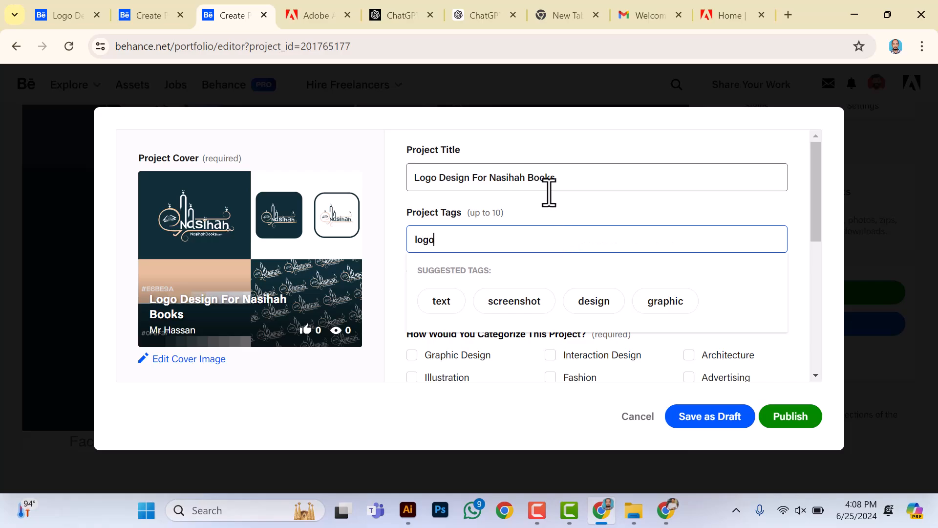
pyautogui.press('Return')
pyautogui.write('branding')
pyautogui.press('Return')
pyautogui.write('brandidentity')
pyautogui.press('Return')
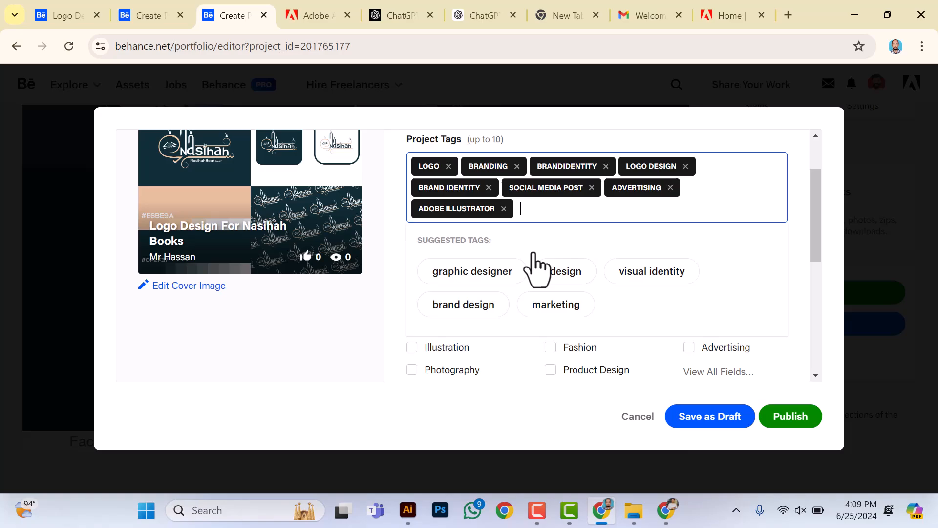
pyautogui.scroll(-3, 561, 256)
pyautogui.scroll(2, 506, 283)
pyautogui.click(503, 271)
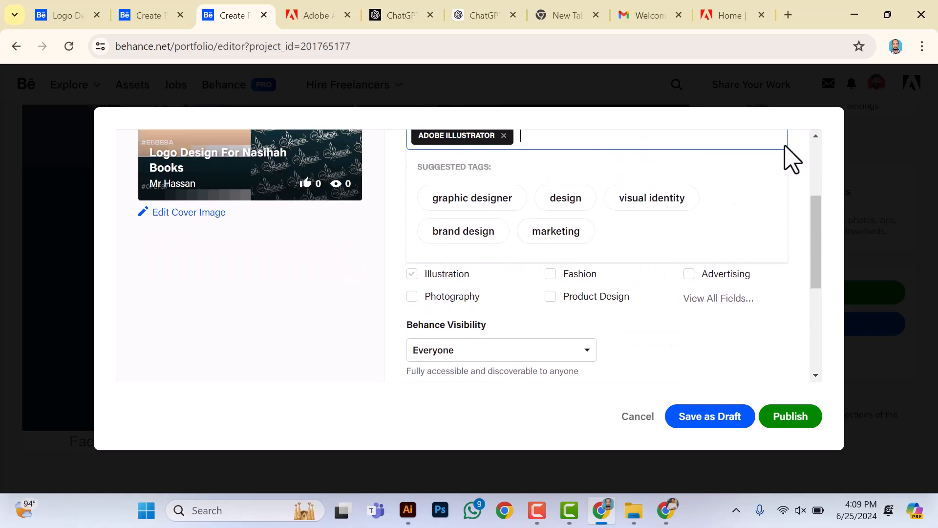
pyautogui.click(779, 234)
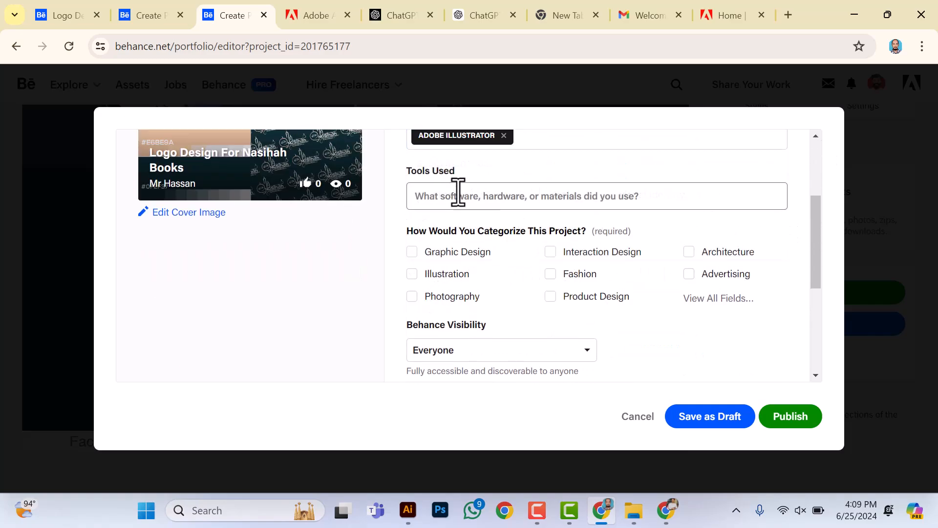
# Add Adobe Illustrator and Adobe Photoshop as the tools used for the project
pyautogui.click(479, 193)
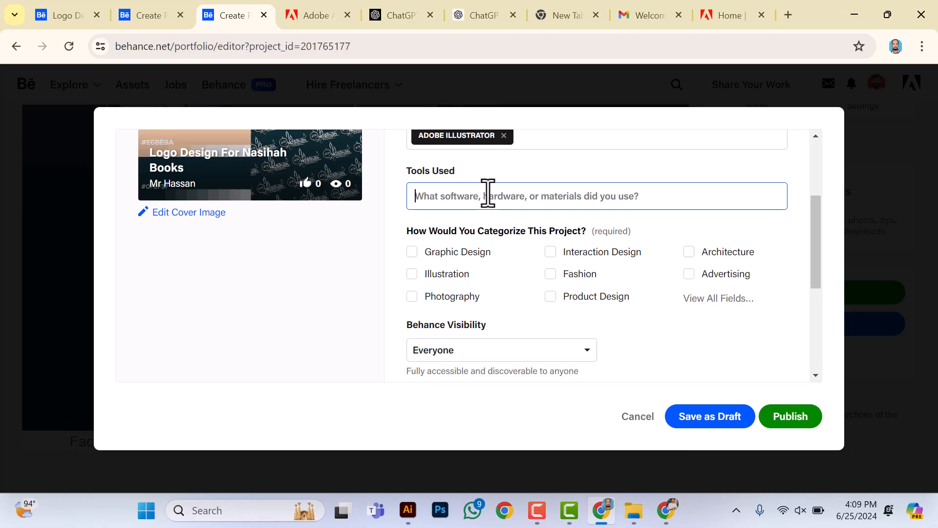
pyautogui.write('Ado')
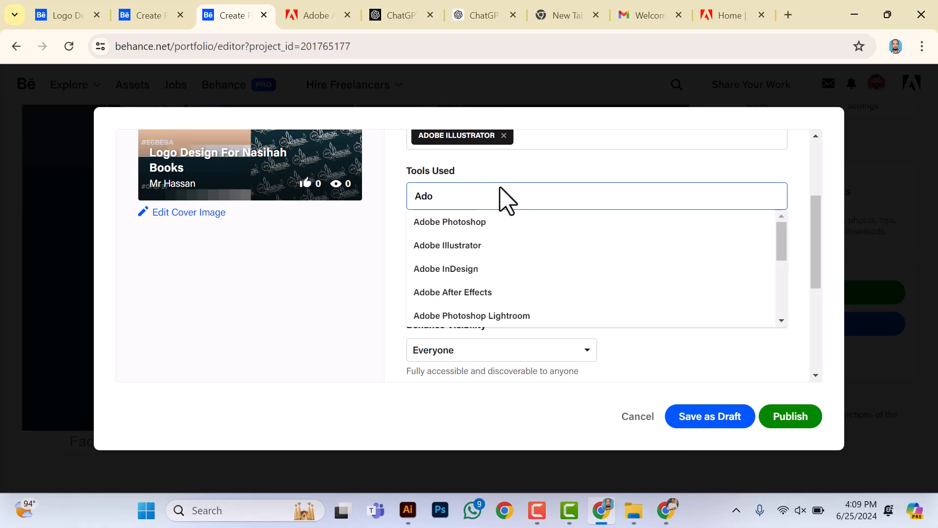
pyautogui.click(434, 253)
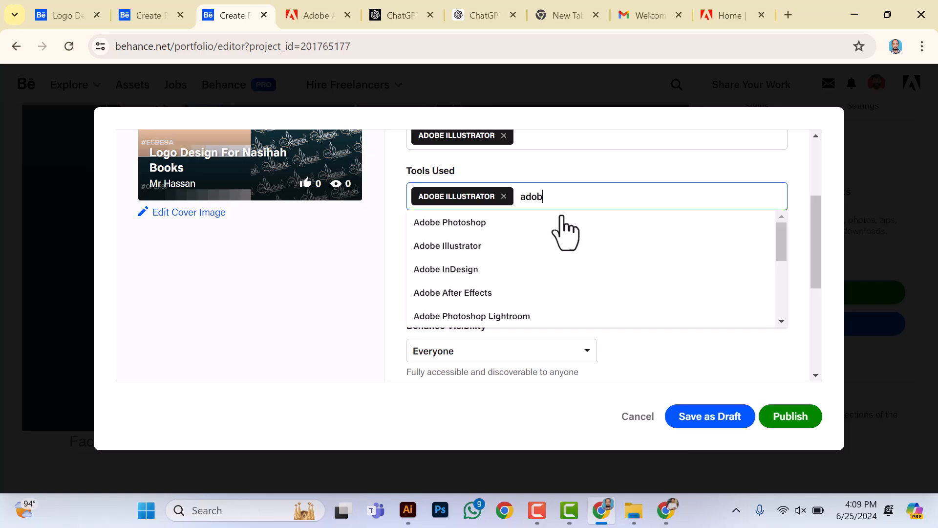
pyautogui.click(481, 223)
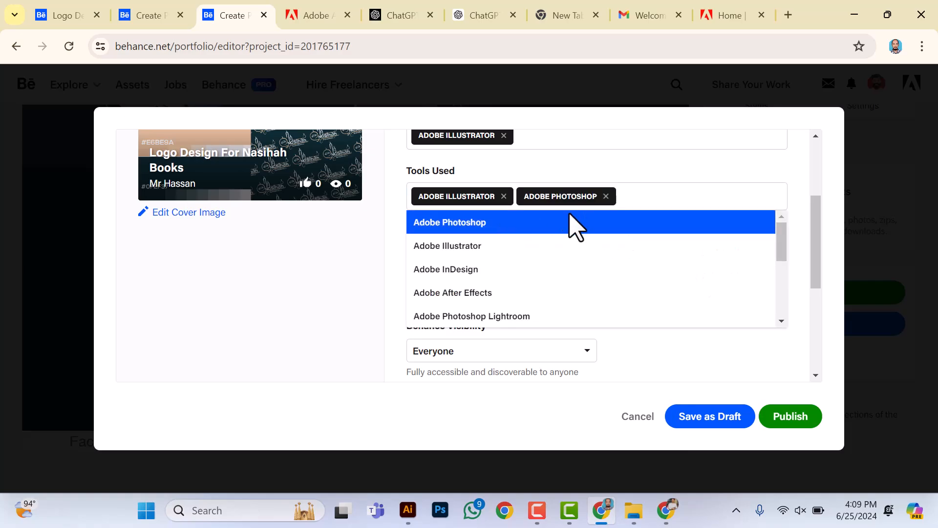
pyautogui.click(414, 254)
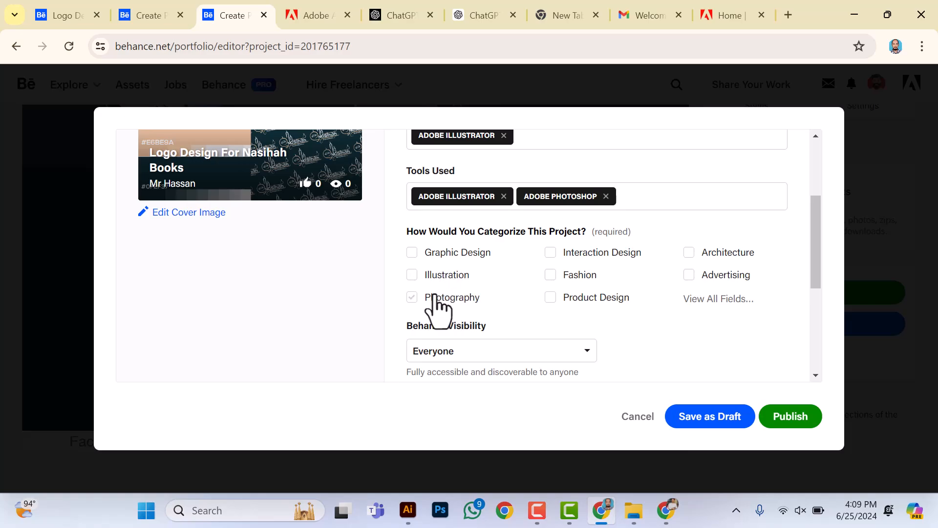
# Categorize the project under Graphic Design, Illustration and Advertising
pyautogui.click(413, 254)
pyautogui.click(412, 277)
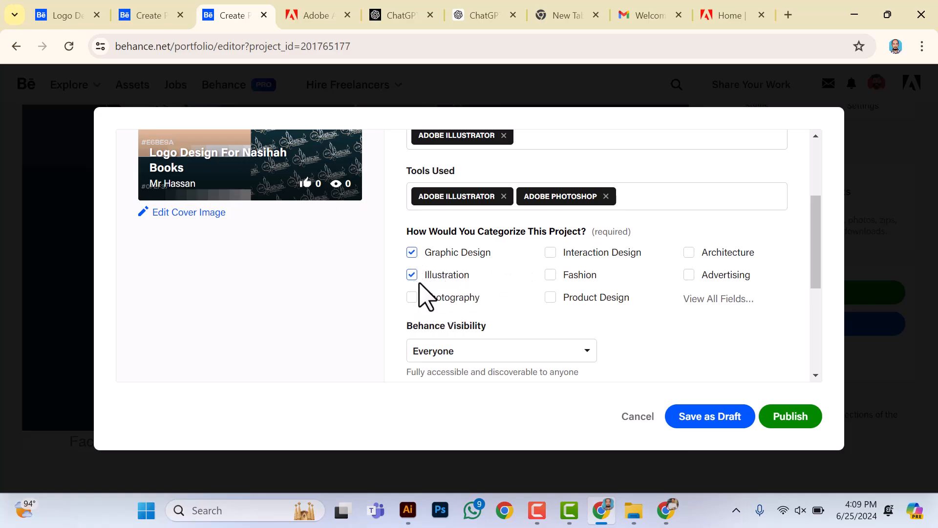
pyautogui.click(689, 276)
# Publish the project and select its shareable link in the promotion dialog
pyautogui.scroll(-1, 519, 289)
pyautogui.scroll(-1, 523, 298)
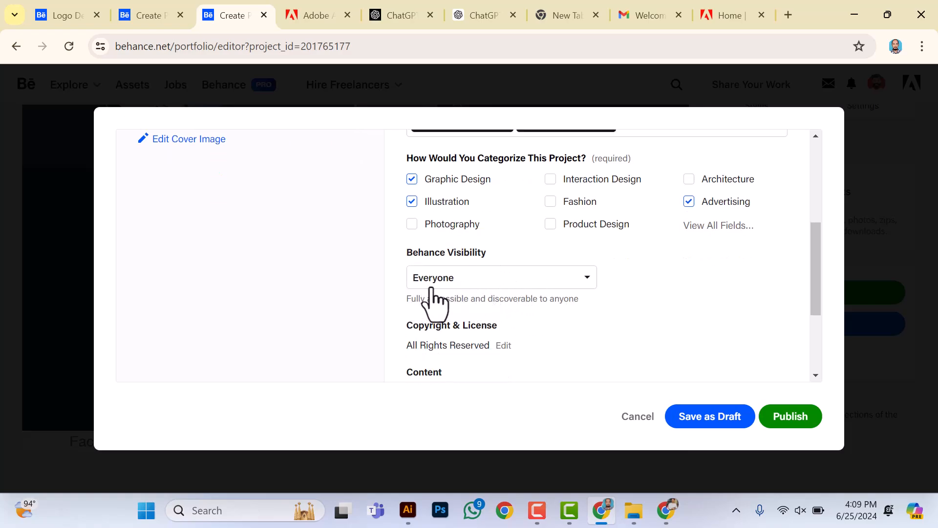
pyautogui.scroll(-3, 437, 294)
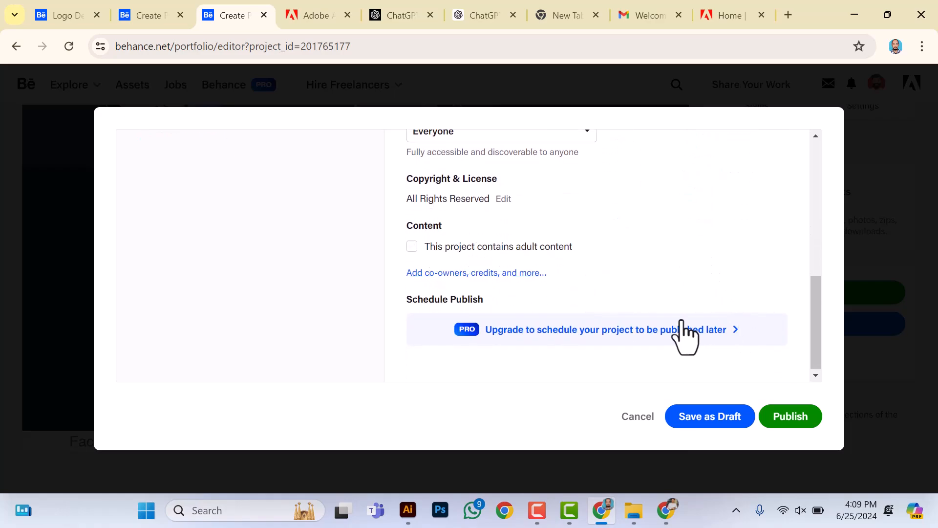
pyautogui.click(790, 422)
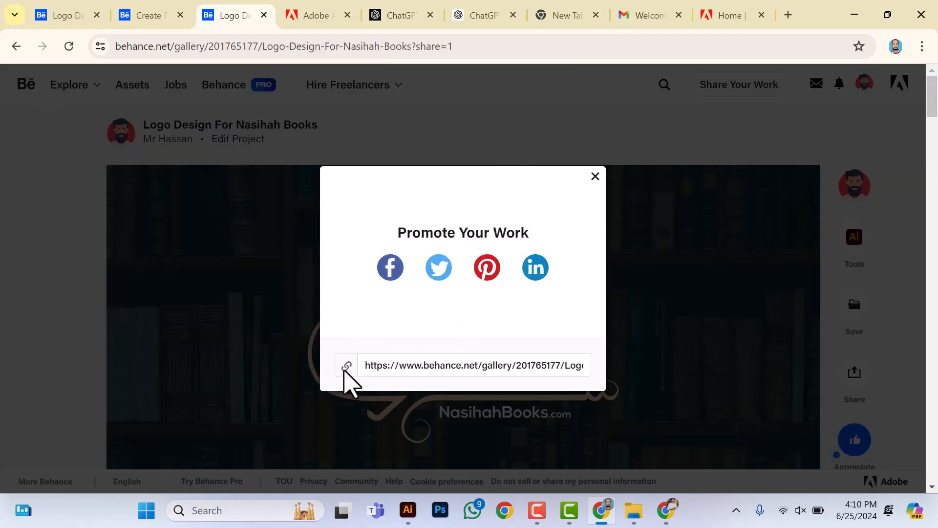
pyautogui.click(345, 370)
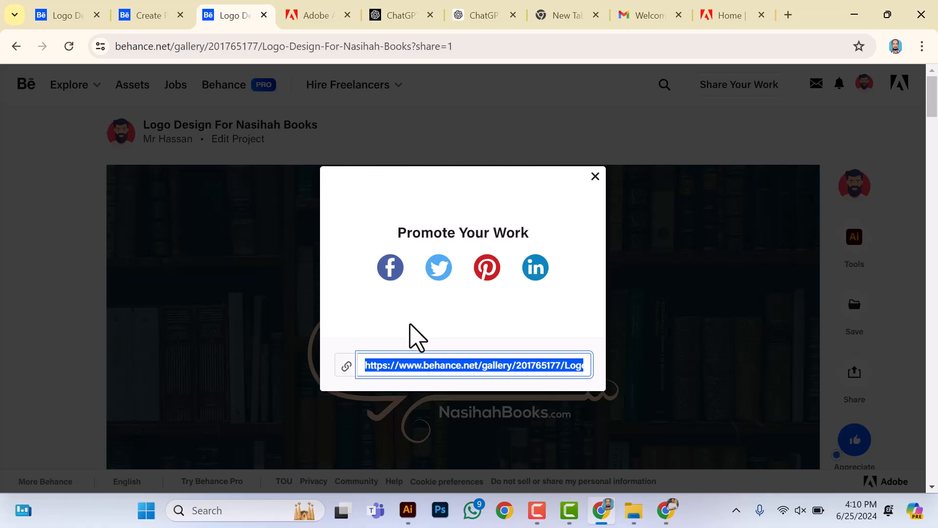
pyautogui.click(595, 175)
# Review the published project page from the first logo image through the color palette, typography and mockups to the closing image
pyautogui.scroll(-10, 548, 257)
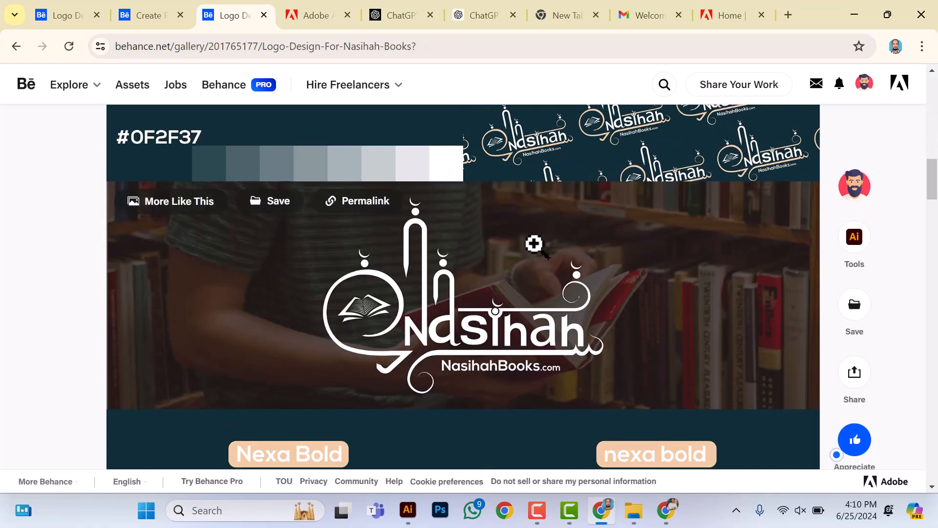
pyautogui.scroll(5, 562, 247)
pyautogui.scroll(7, 482, 306)
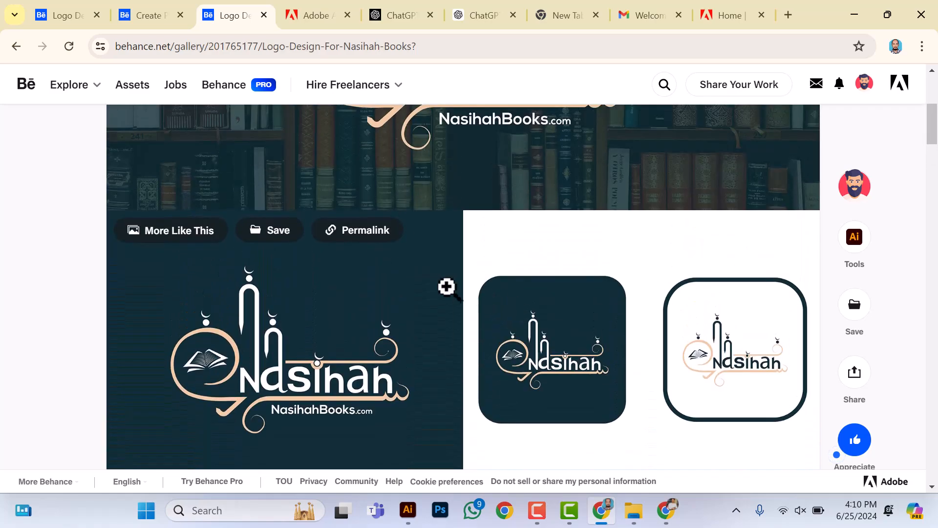
pyautogui.scroll(3, 488, 344)
pyautogui.scroll(-5, 488, 339)
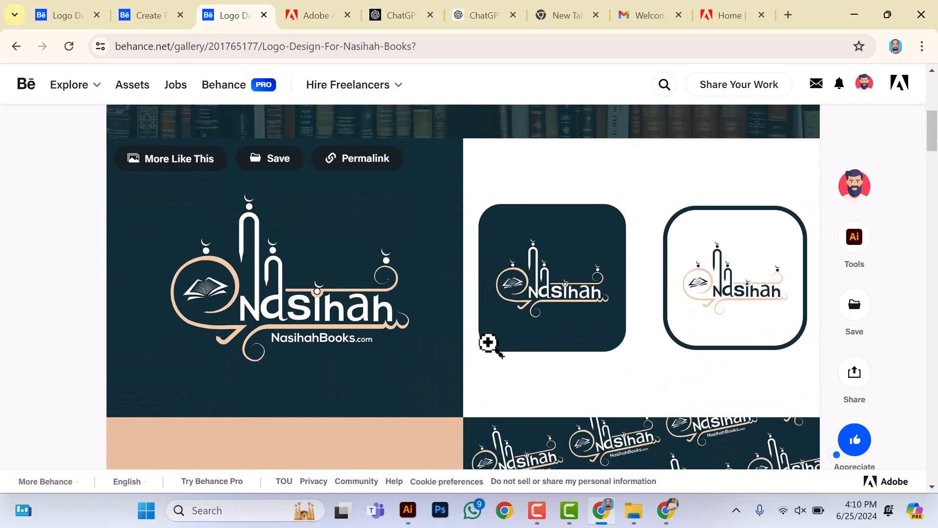
pyautogui.scroll(-3, 490, 327)
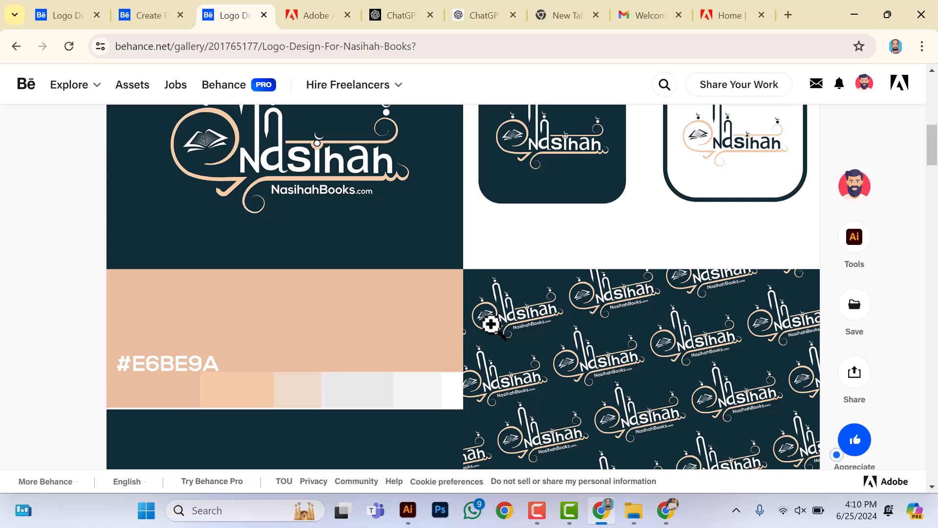
pyautogui.scroll(-3, 493, 322)
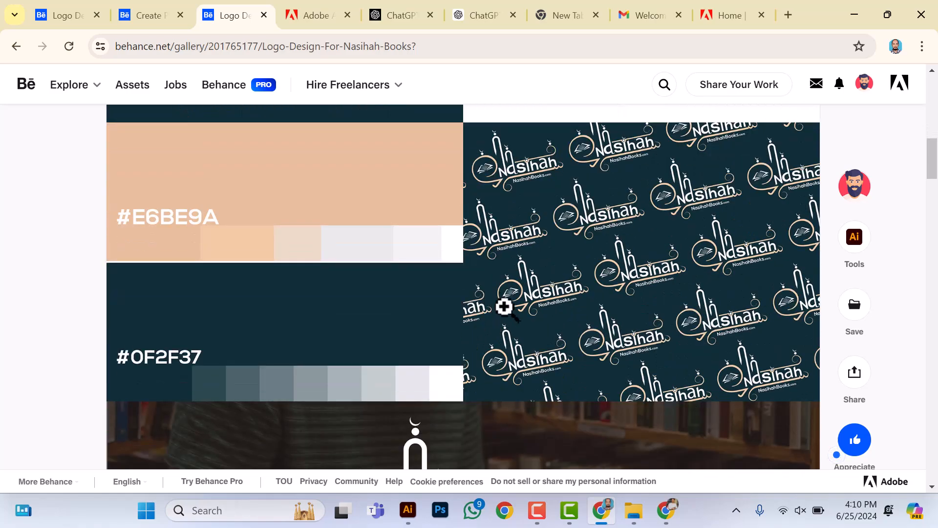
pyautogui.scroll(-5, 510, 292)
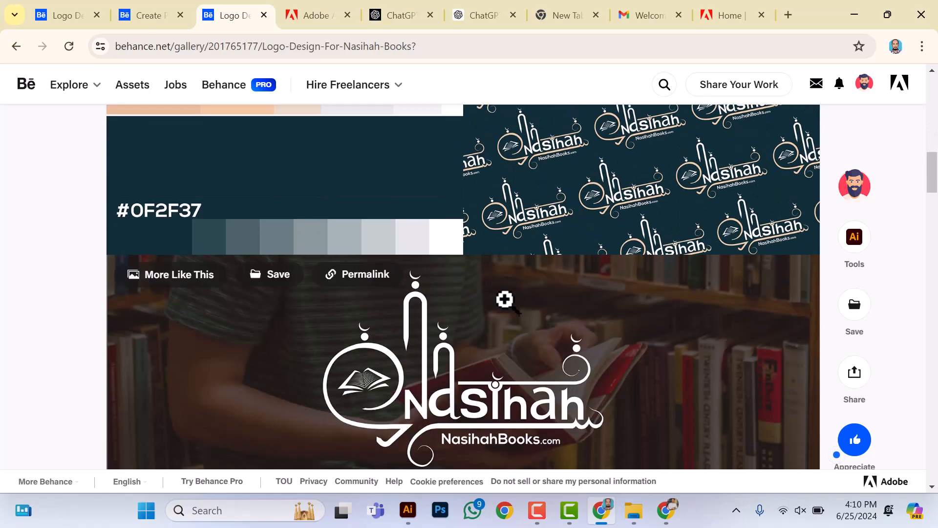
pyautogui.scroll(-3, 496, 296)
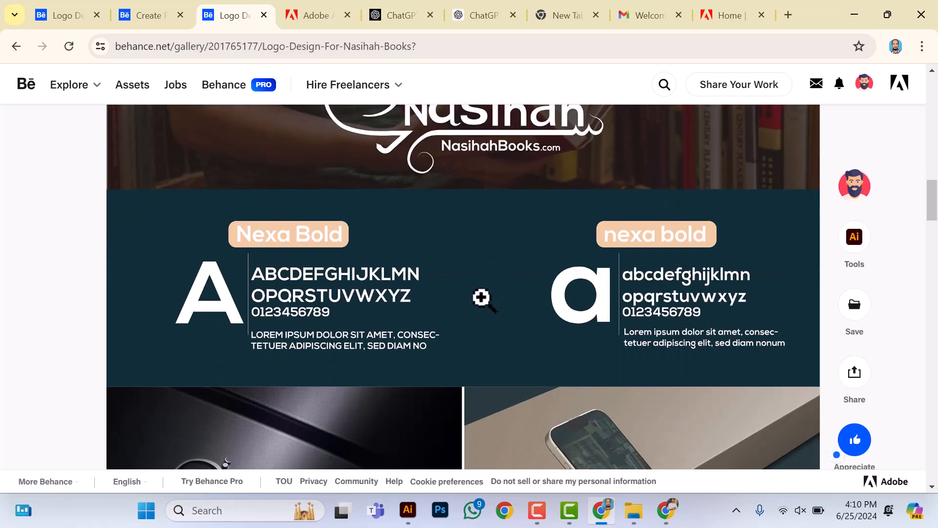
pyautogui.scroll(-12, 481, 298)
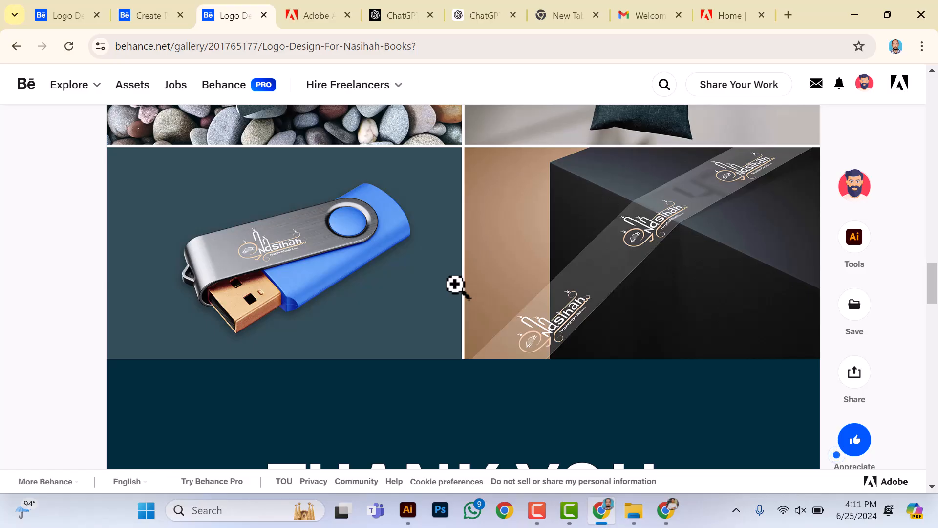